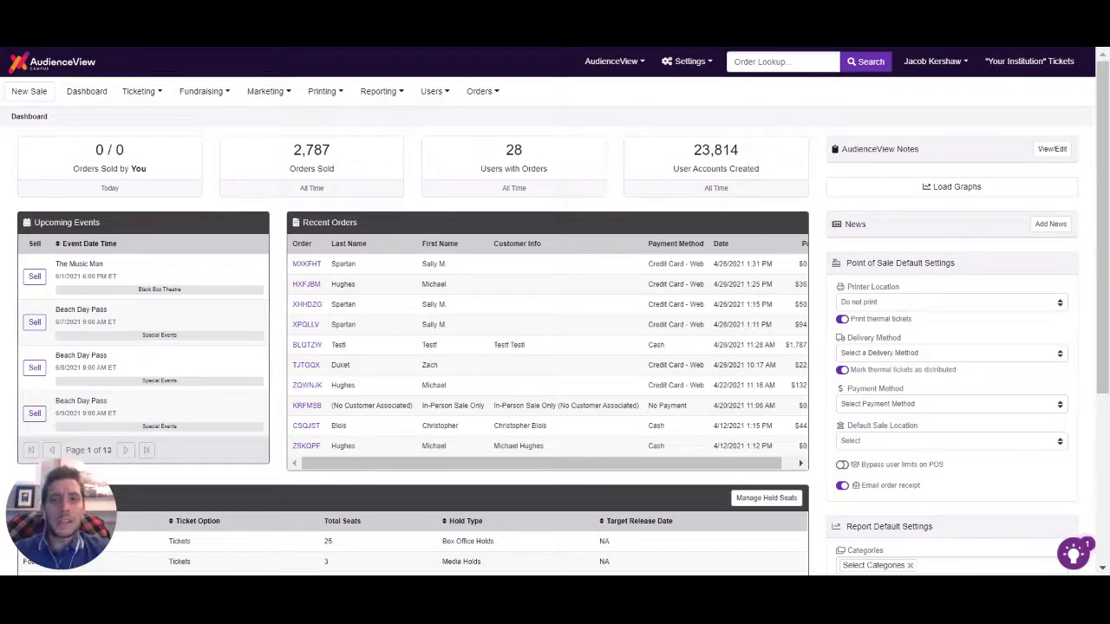
# - Review the Platinum benefit's ticket type and granted quantity in the fundraising benefits, and save the benefit
pyautogui.click(204, 97)
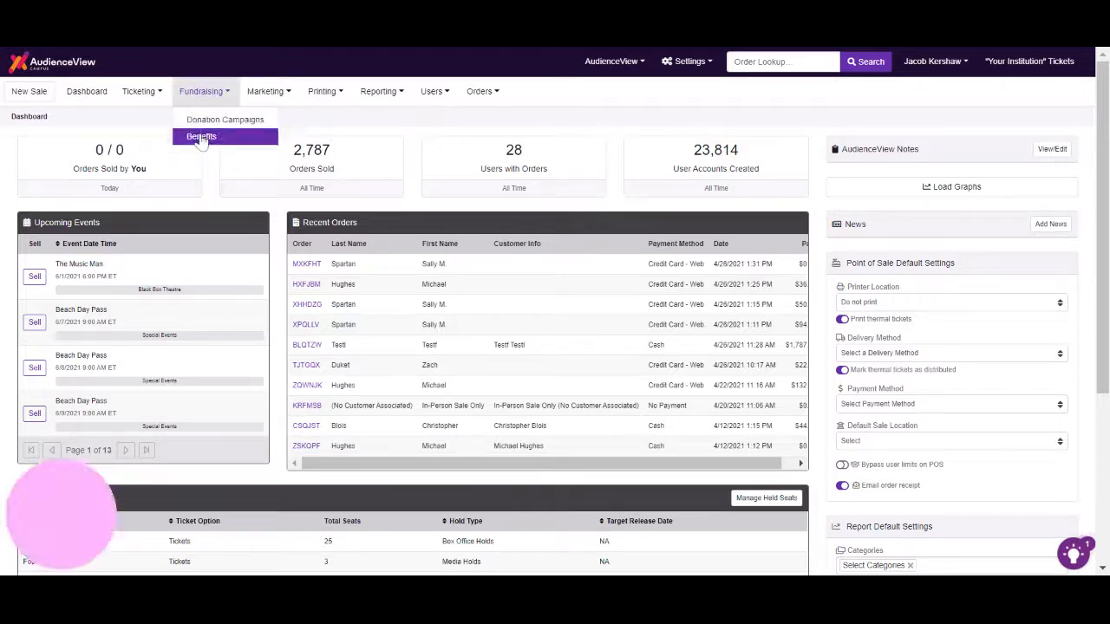
pyautogui.click(201, 137)
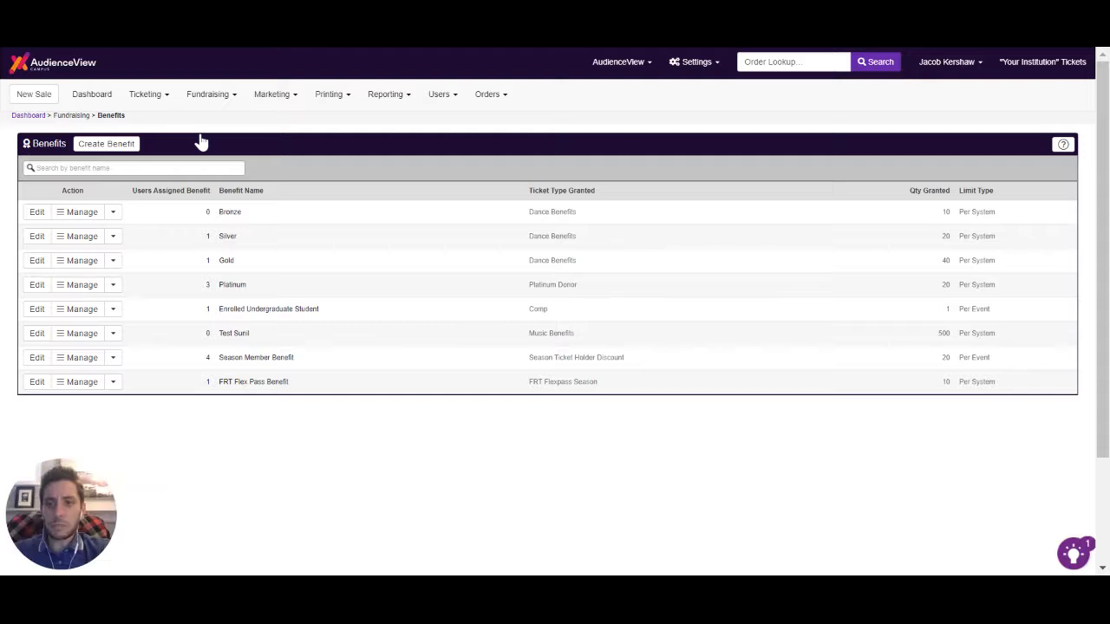
pyautogui.click(38, 287)
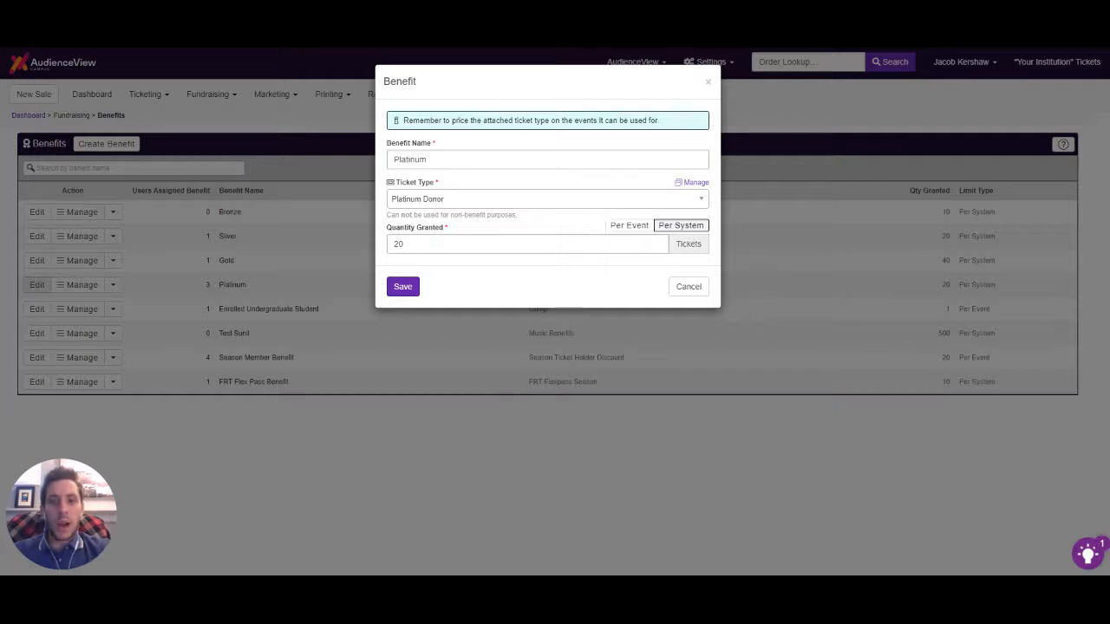
pyautogui.click(402, 286)
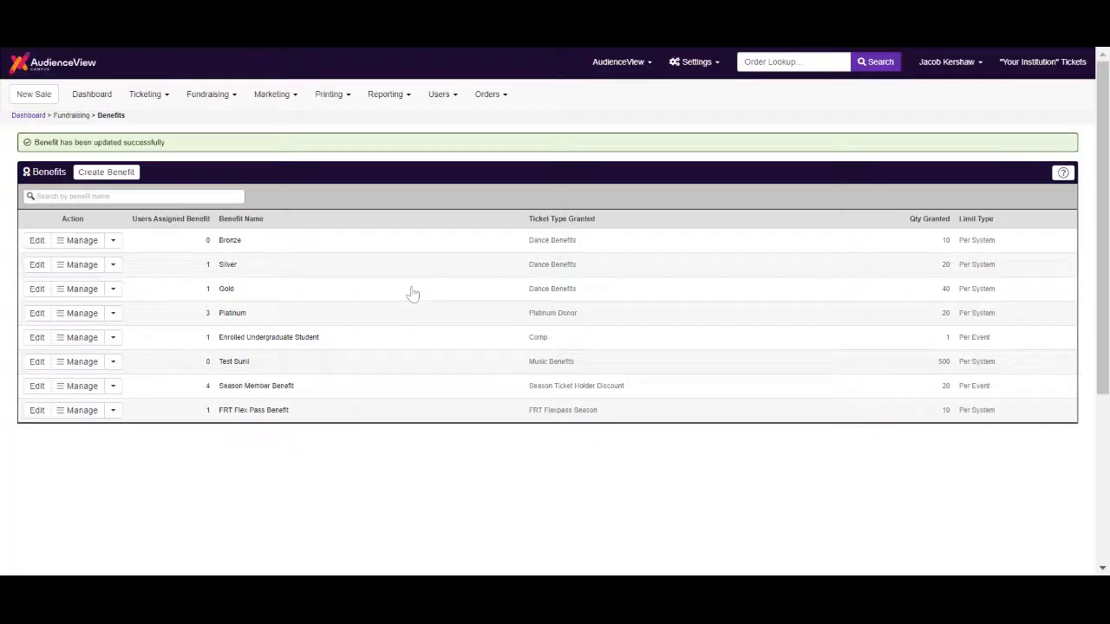
# - Start a new donation campaign in the Basketball category and name it "Sample Donation Campaign"
pyautogui.click(213, 96)
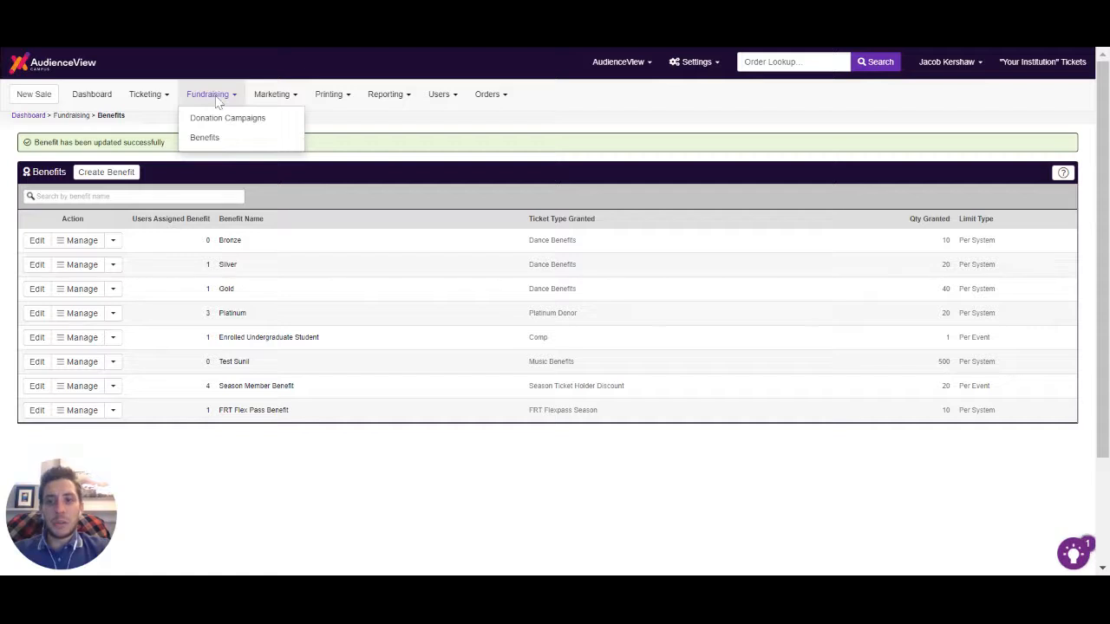
pyautogui.click(215, 118)
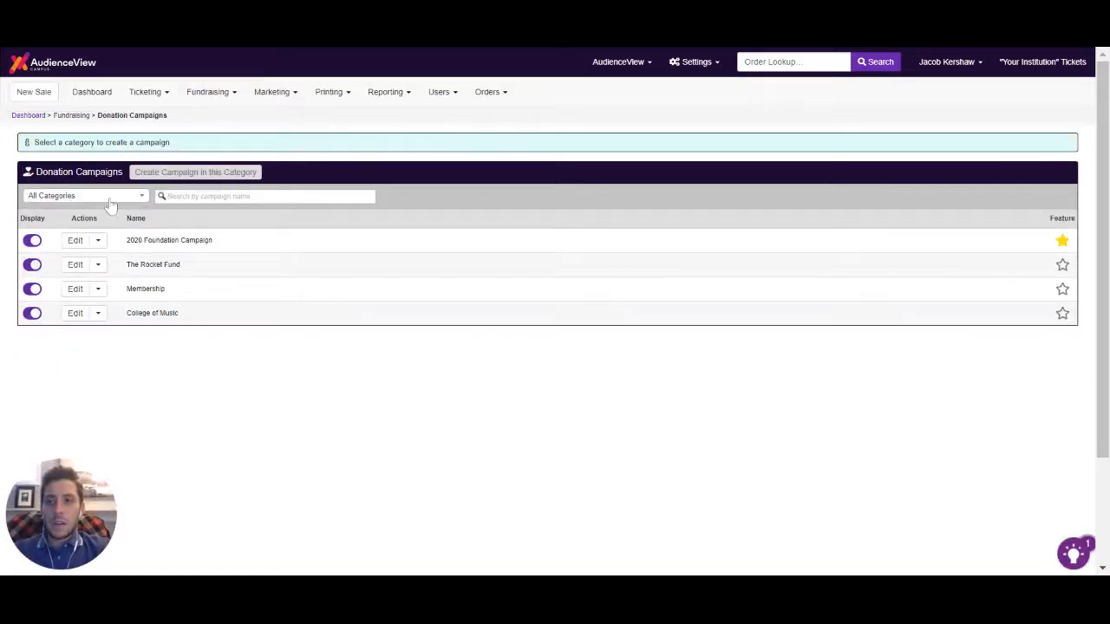
pyautogui.click(111, 196)
pyautogui.click(84, 273)
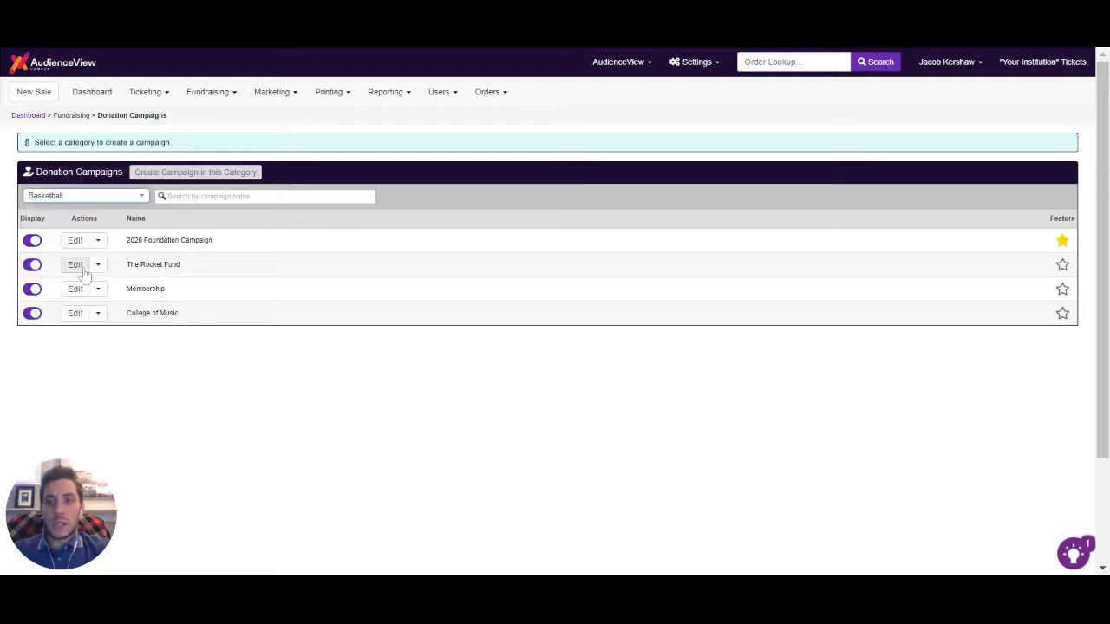
pyautogui.click(500, 321)
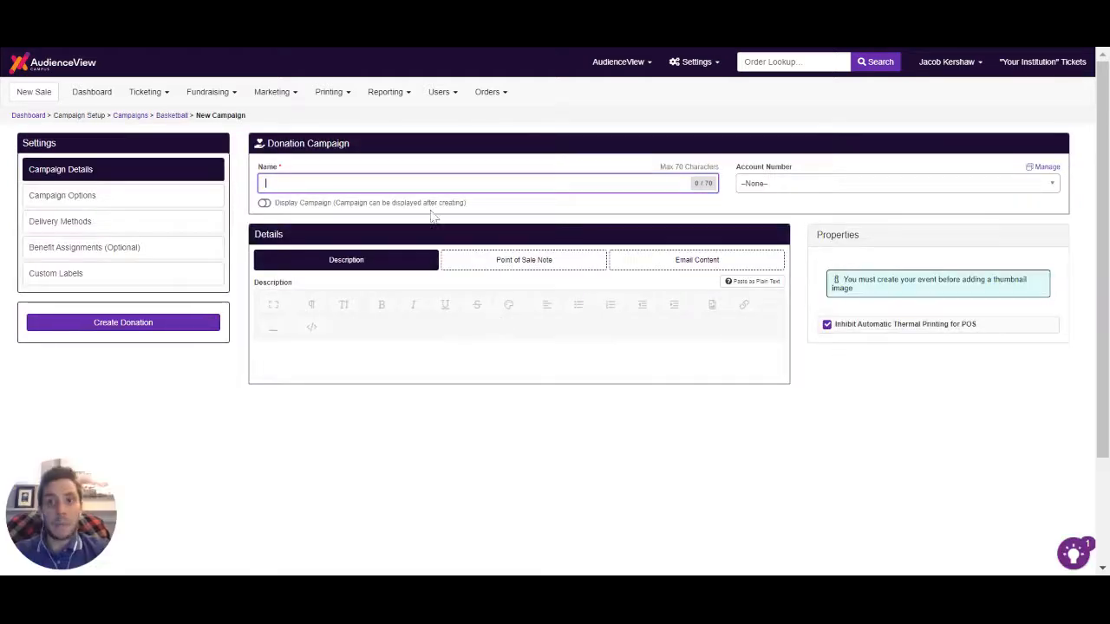
pyautogui.write('Sample Donation Campaign')
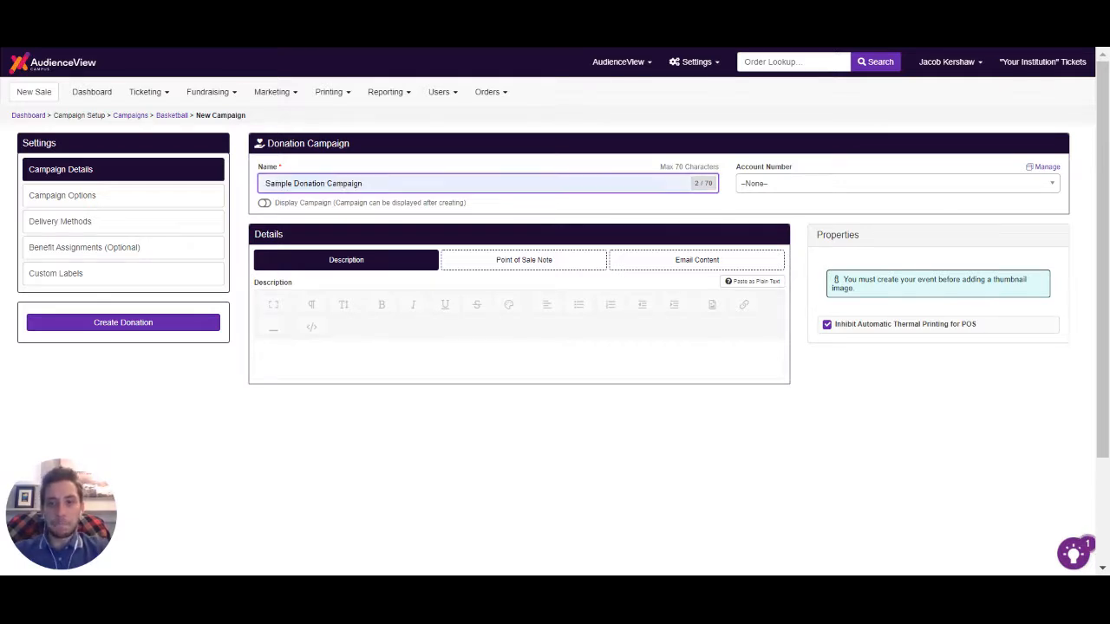
pyautogui.click(421, 211)
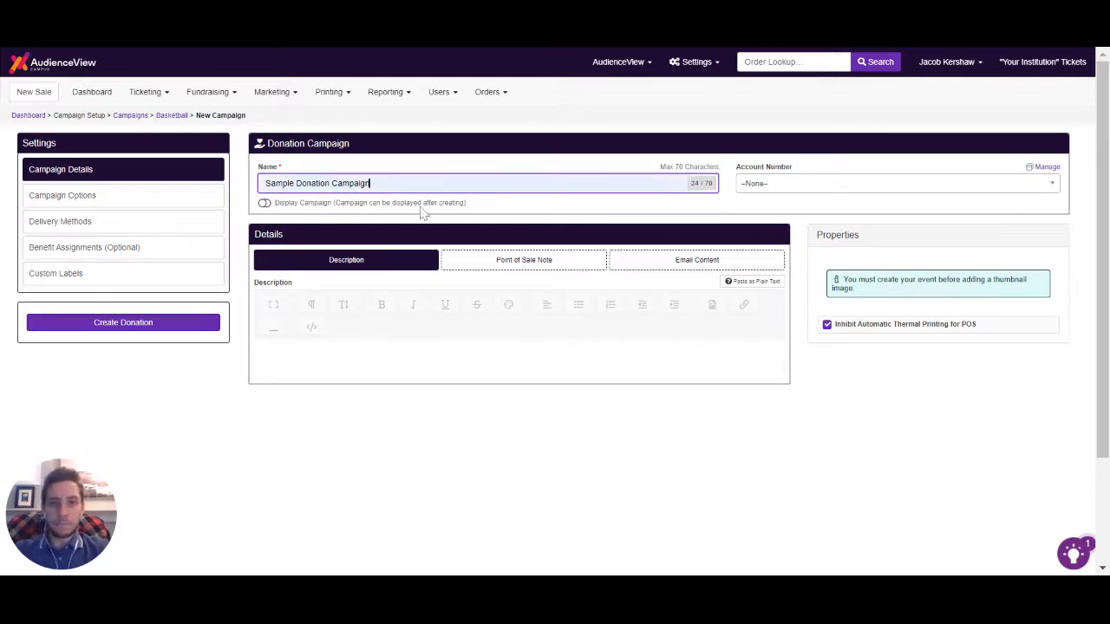
# - Examine the campaign's account number choices and its description, point of sale note and email content sections
pyautogui.click(916, 190)
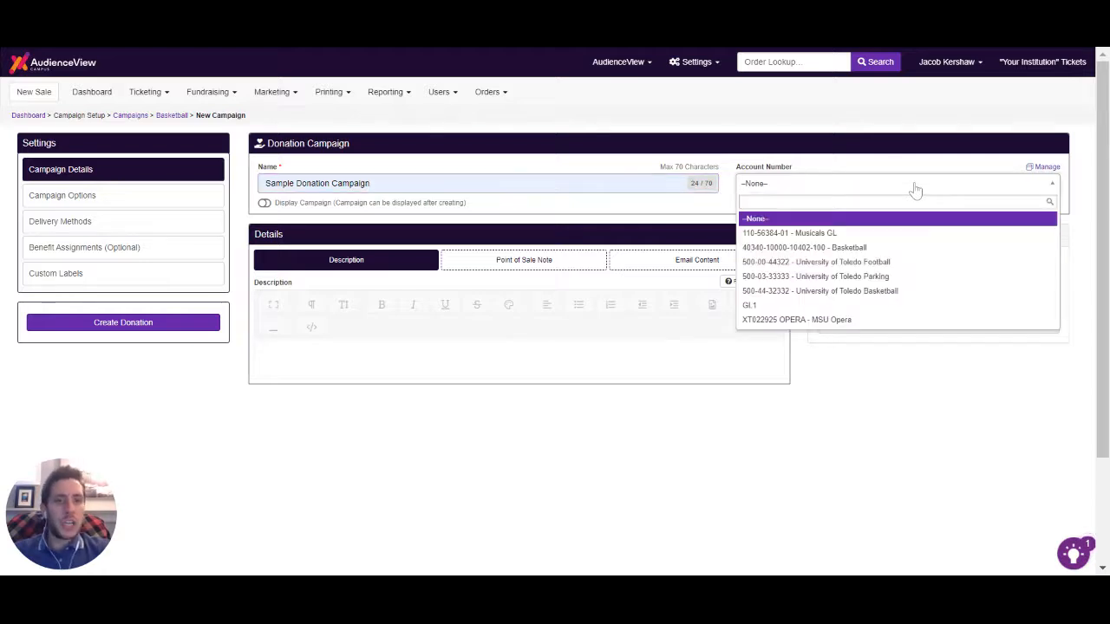
pyautogui.click(654, 229)
pyautogui.click(266, 356)
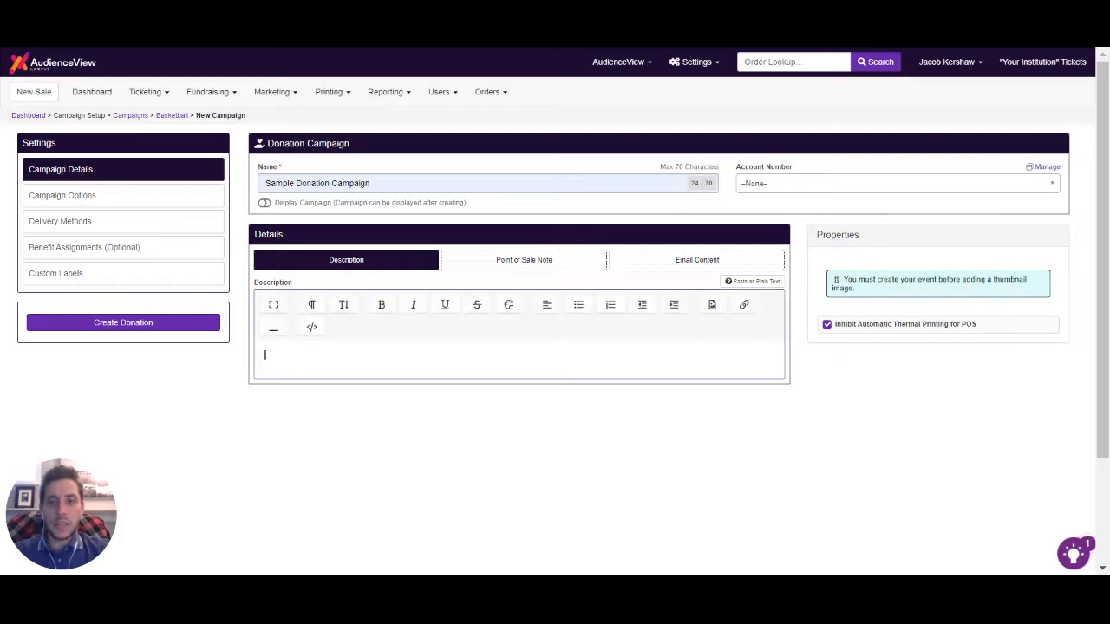
pyautogui.click(529, 263)
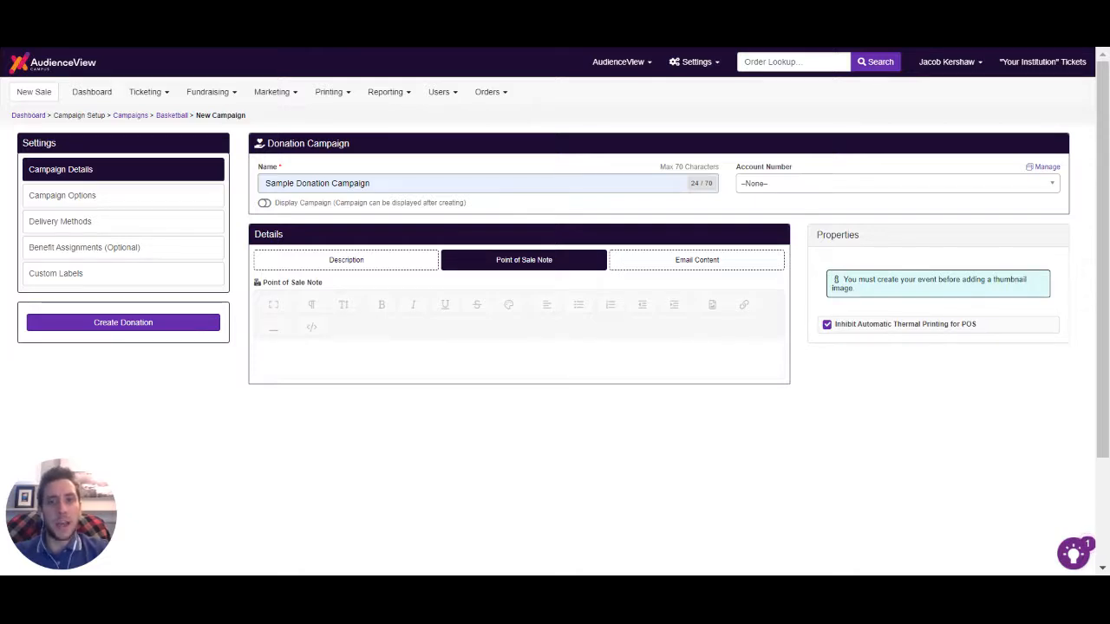
pyautogui.click(729, 268)
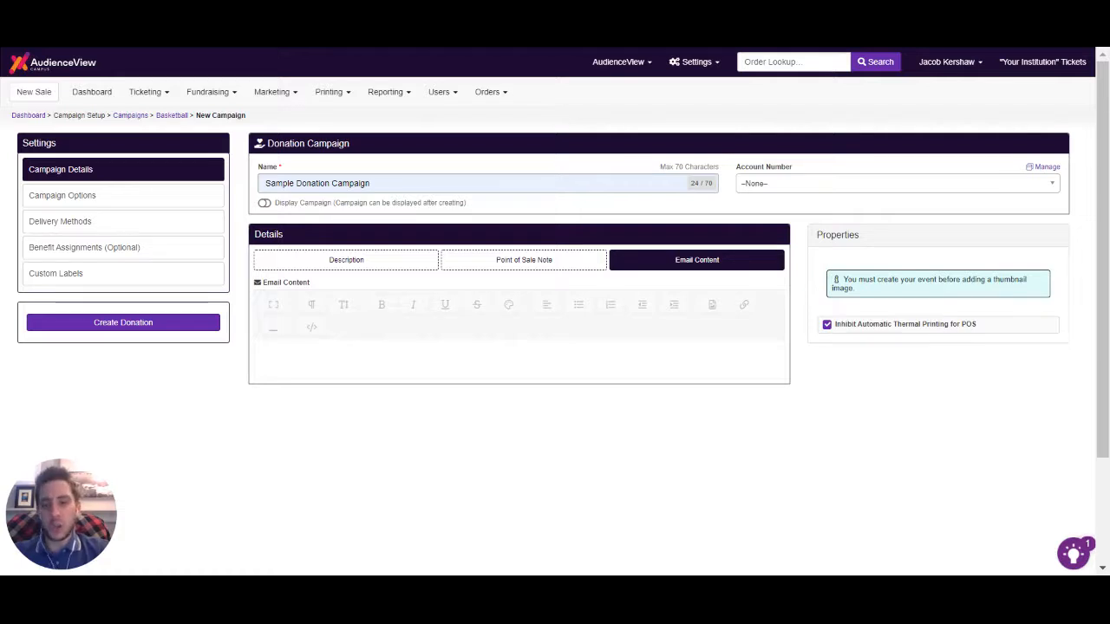
pyautogui.click(367, 265)
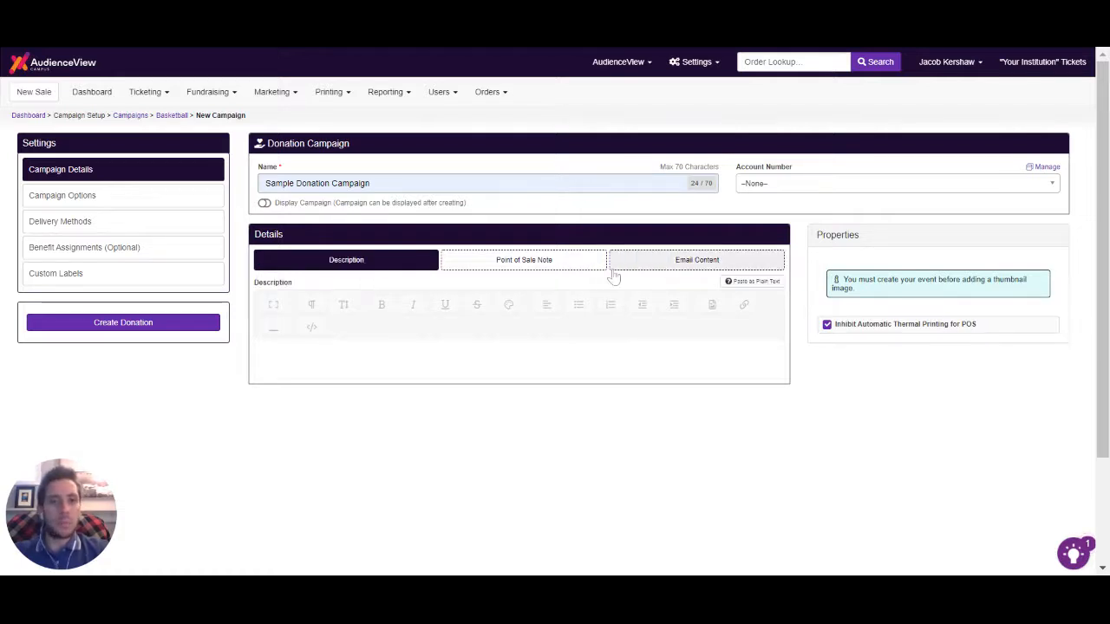
pyautogui.click(572, 266)
pyautogui.click(720, 265)
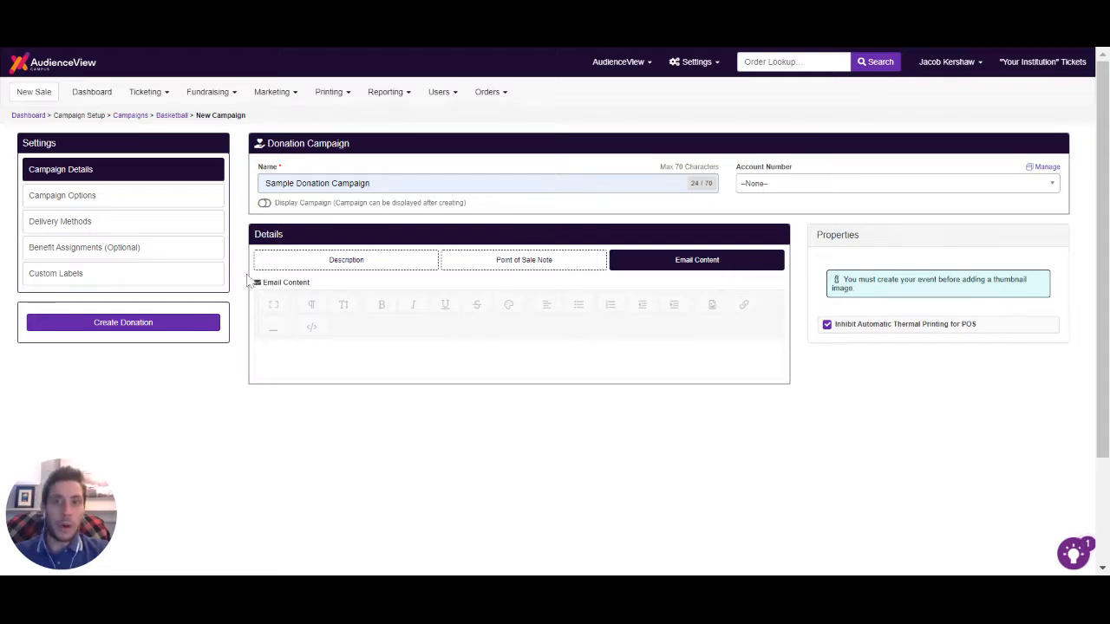
# - Create the donation campaign and start a new campaign option named "Donation"
pyautogui.click(164, 329)
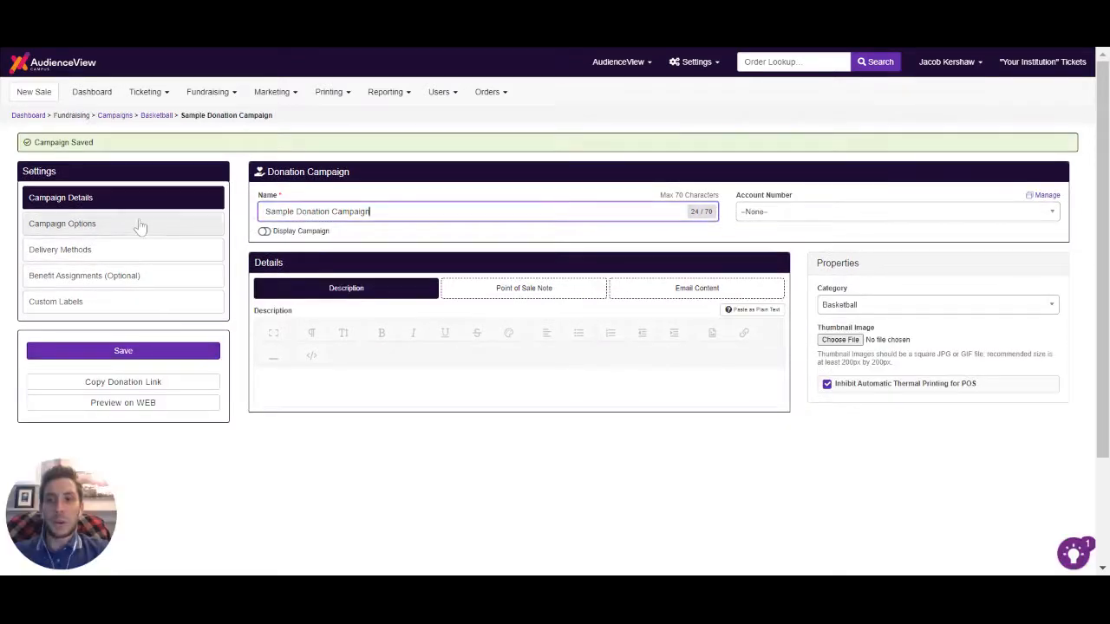
pyautogui.click(140, 227)
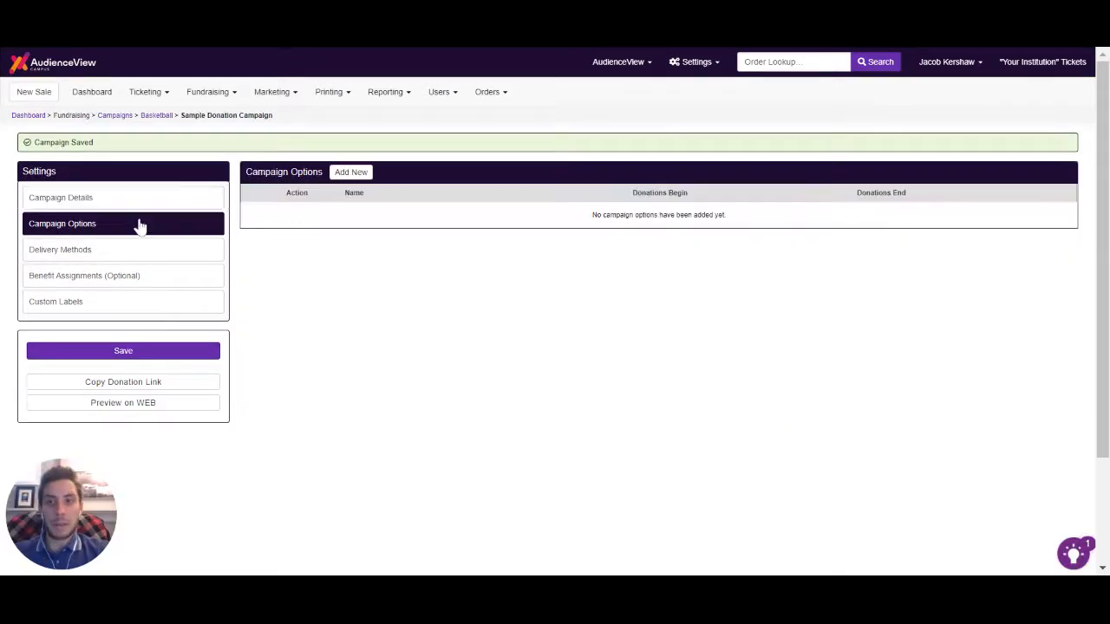
pyautogui.click(358, 173)
pyautogui.click(355, 179)
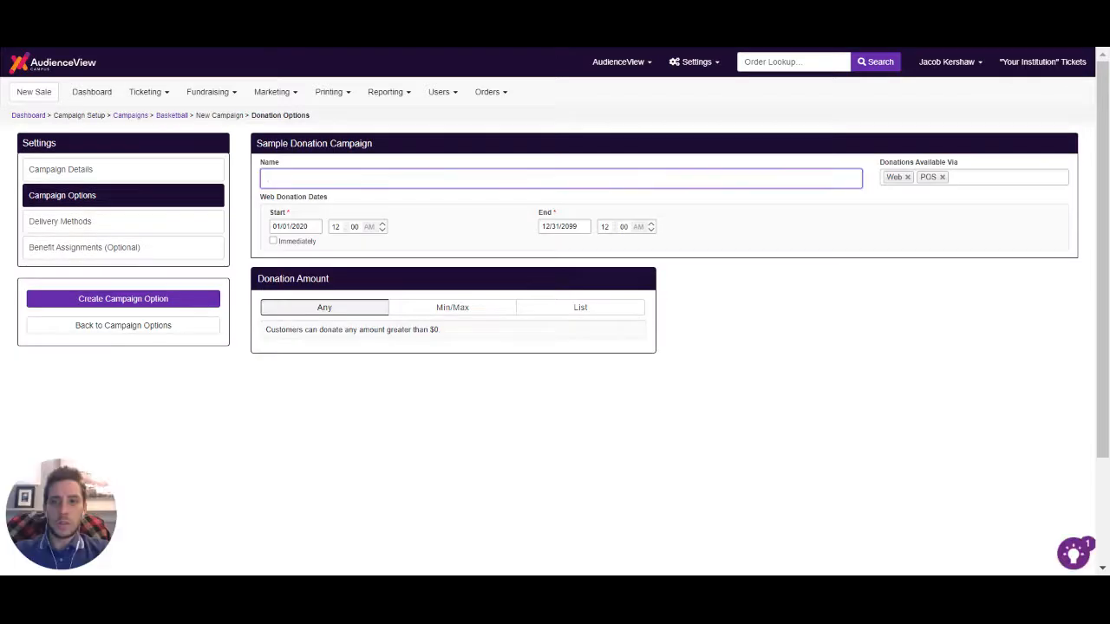
pyautogui.write('Donation')
pyautogui.click(888, 247)
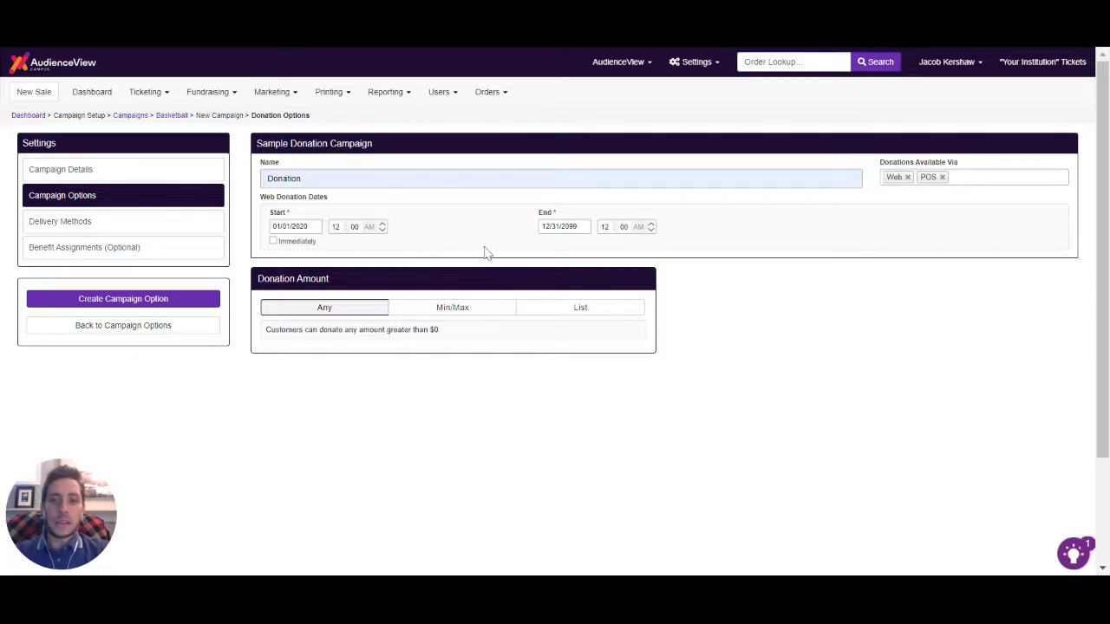
# - Compare the Min/Max and List donation amount types, set the amount to Any, and create the campaign option
pyautogui.click(452, 312)
pyautogui.click(574, 311)
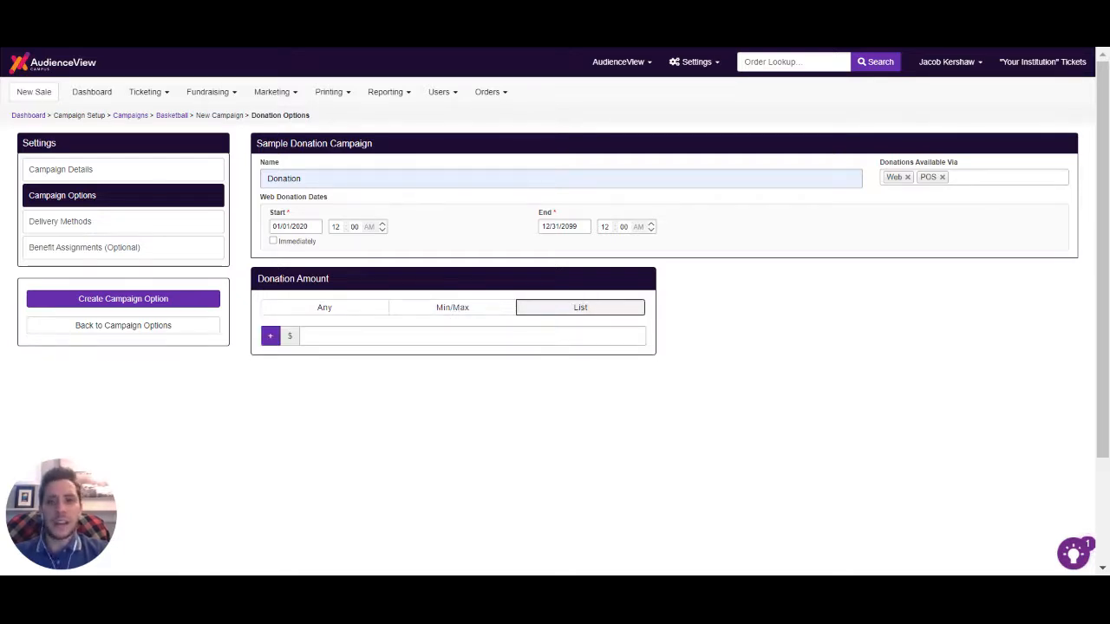
pyautogui.click(323, 312)
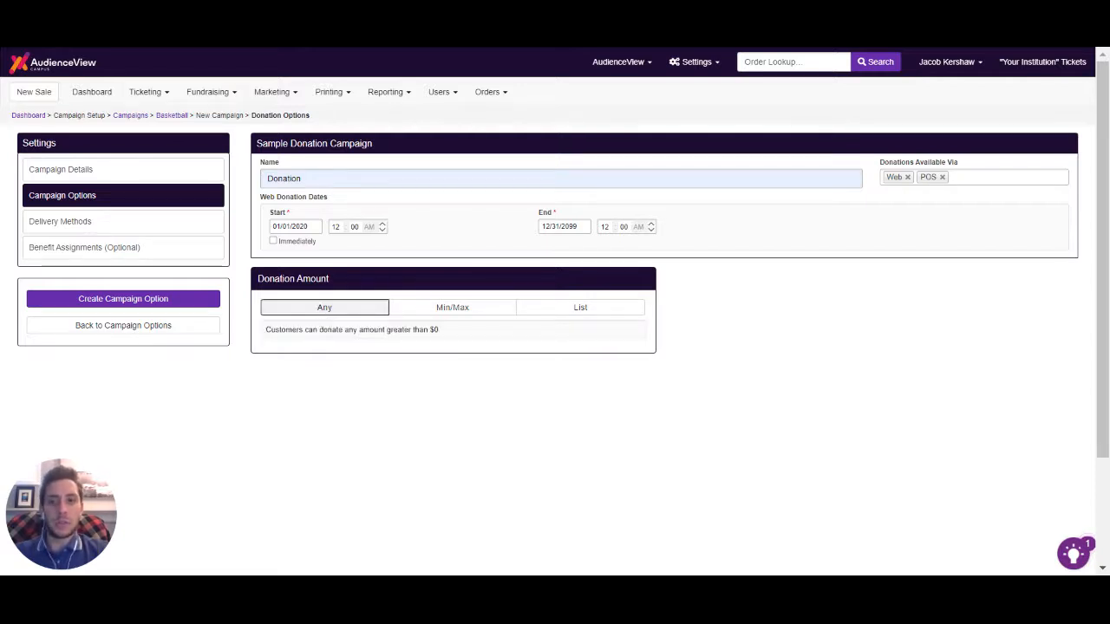
pyautogui.click(156, 300)
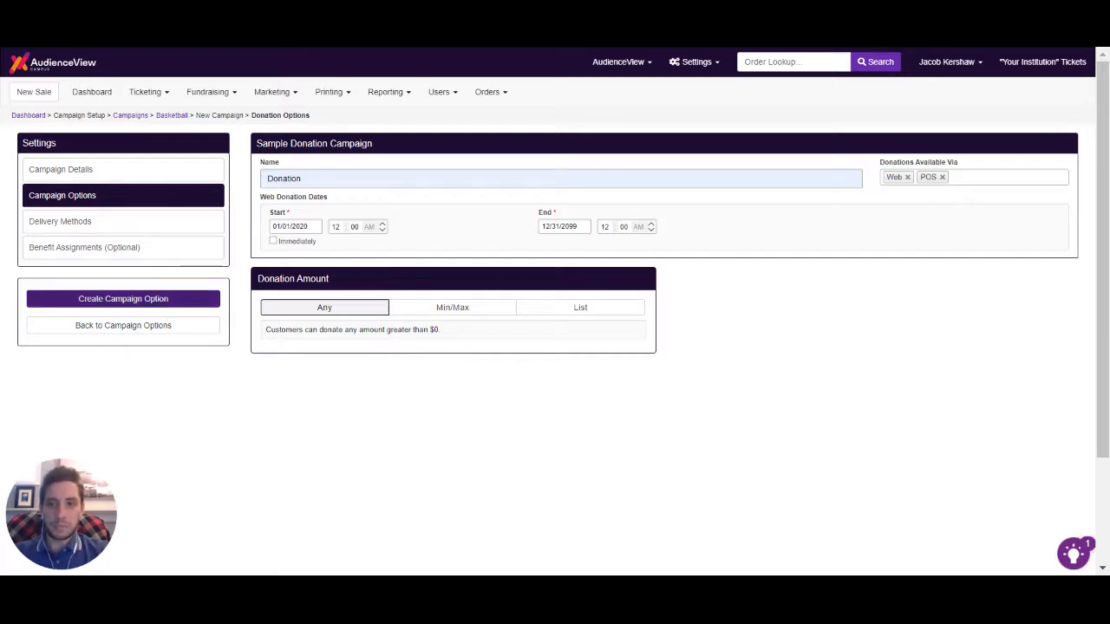
# - Add E-Ticket as a delivery method for the campaign and save it
pyautogui.click(99, 250)
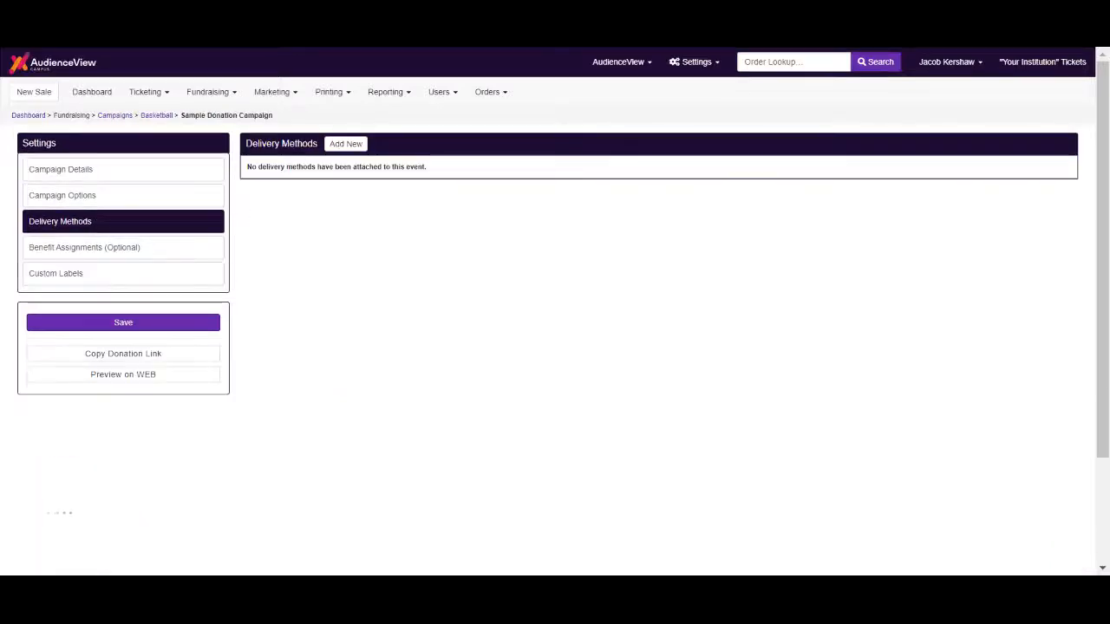
pyautogui.click(346, 145)
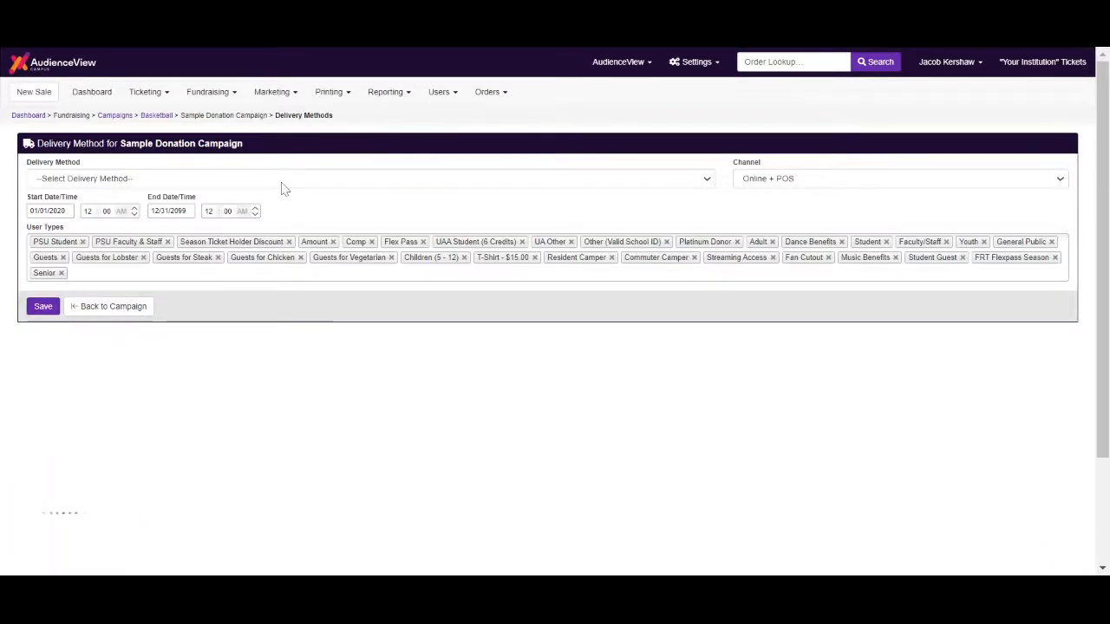
pyautogui.click(217, 210)
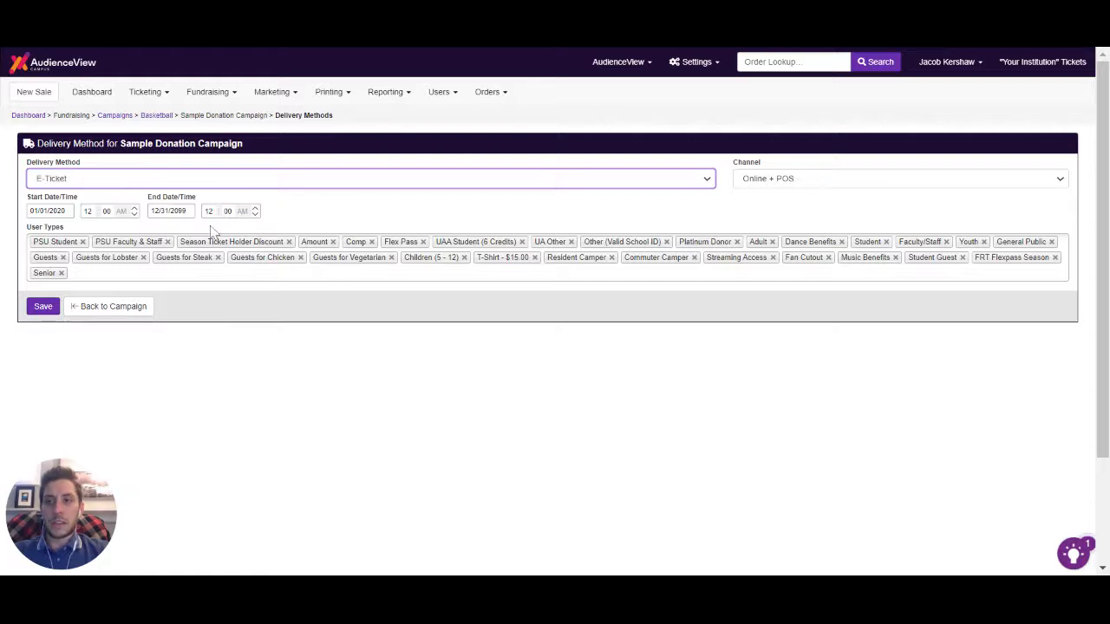
pyautogui.click(43, 309)
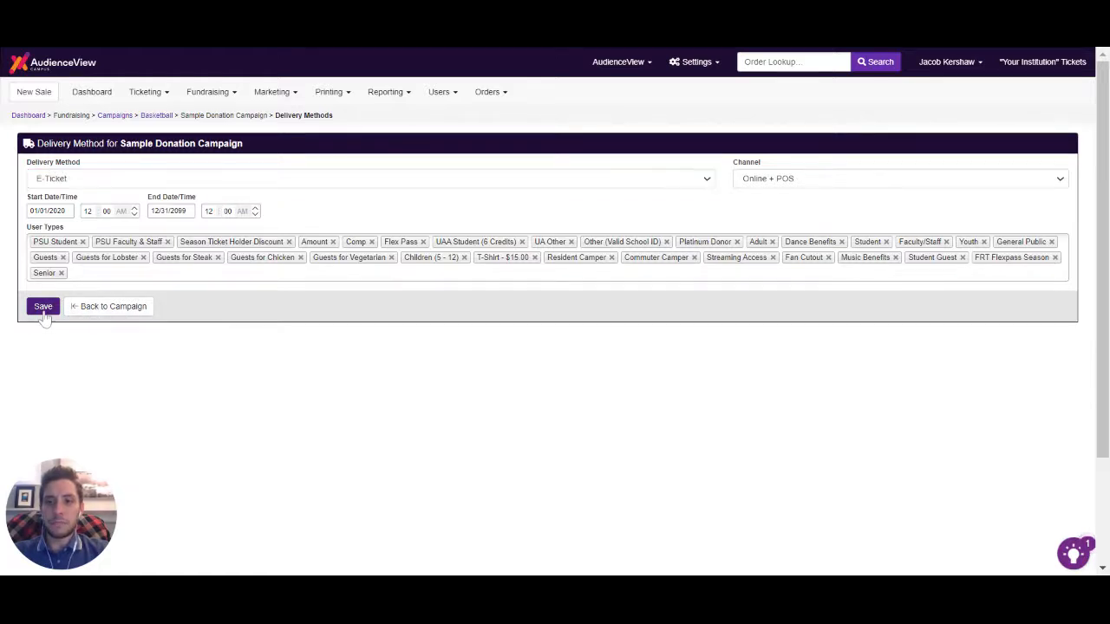
pyautogui.click(87, 336)
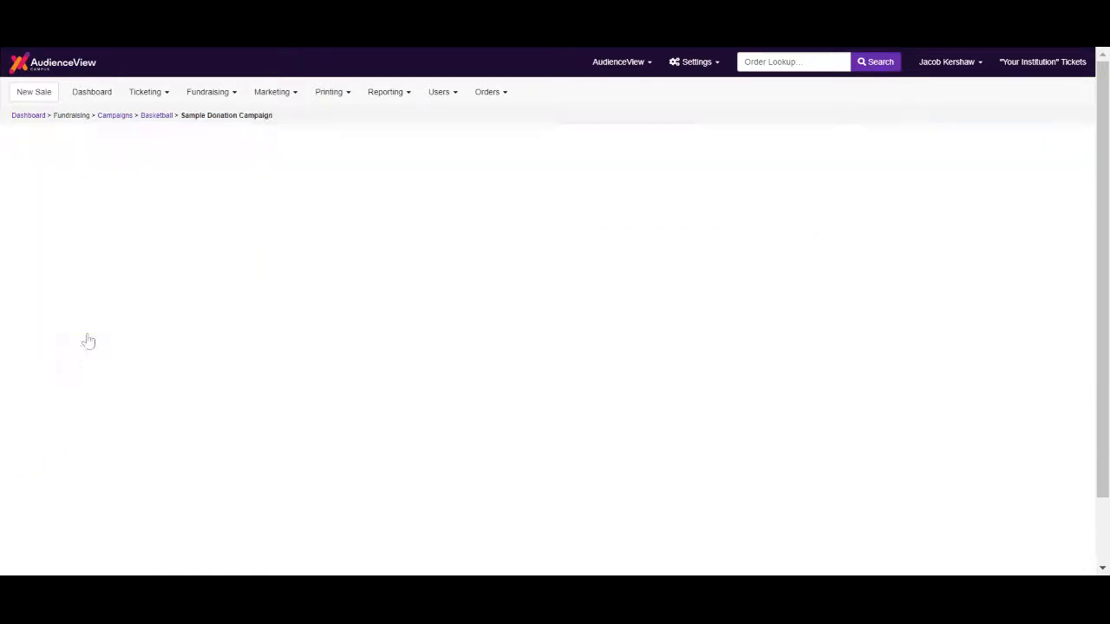
# - Assign the Platinum benefit to the campaign with a minimum donation of 500 and no maximum, and save the assignment
pyautogui.click(106, 247)
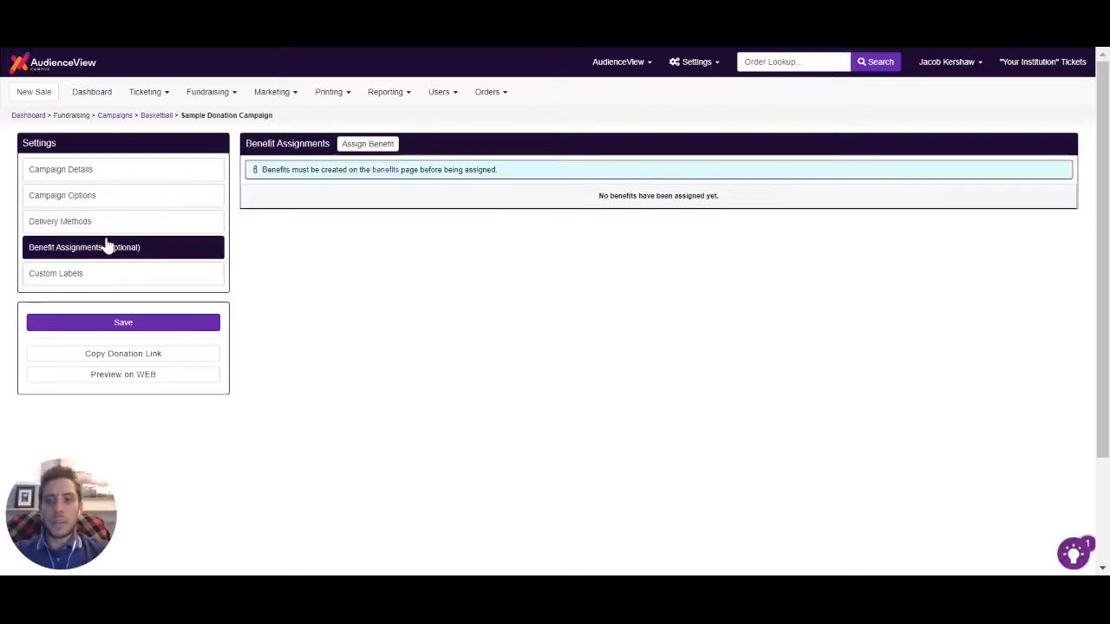
pyautogui.click(367, 145)
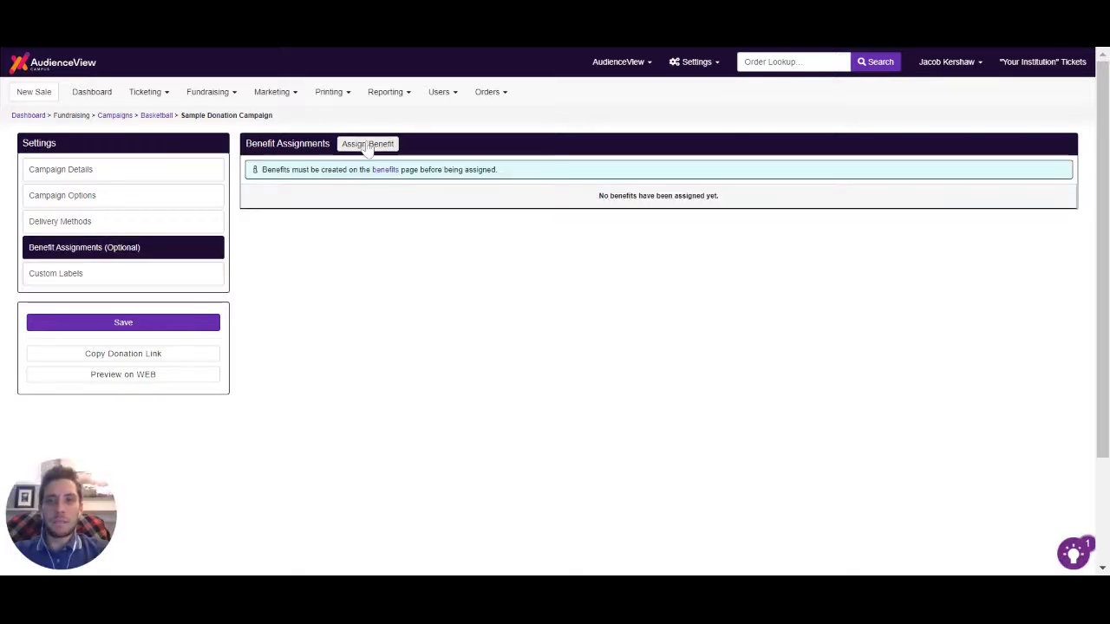
pyautogui.click(290, 182)
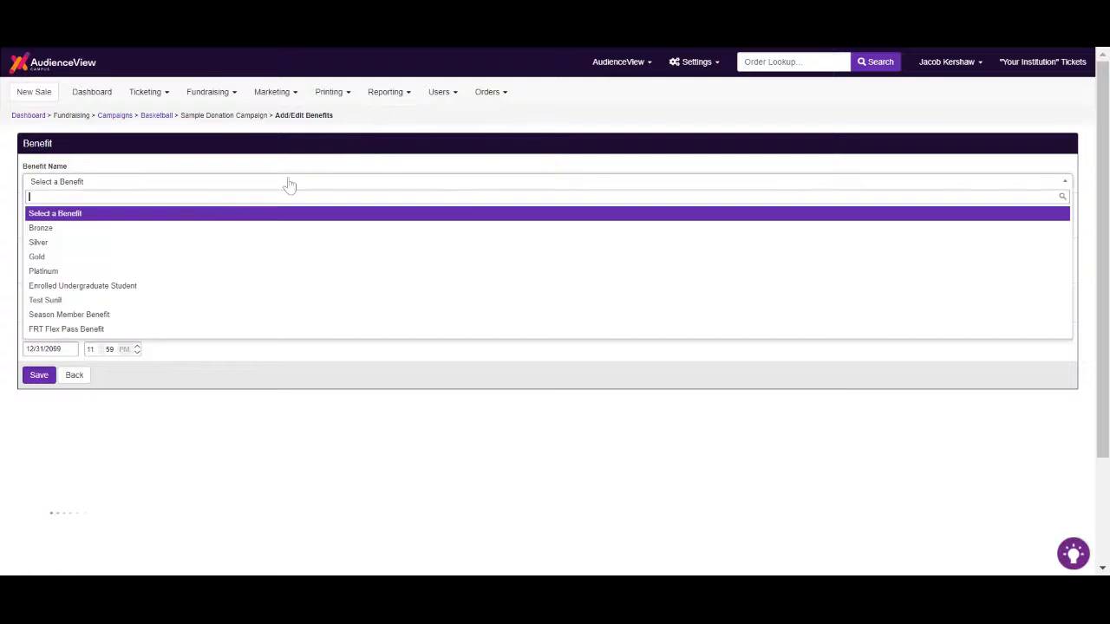
pyautogui.click(213, 274)
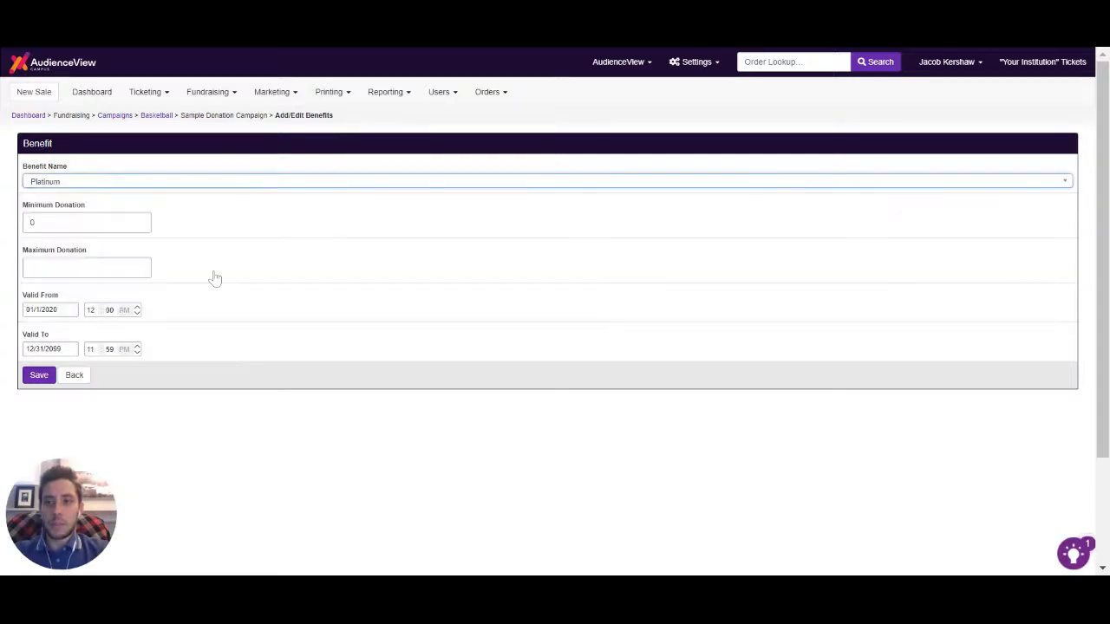
pyautogui.press('Tab')
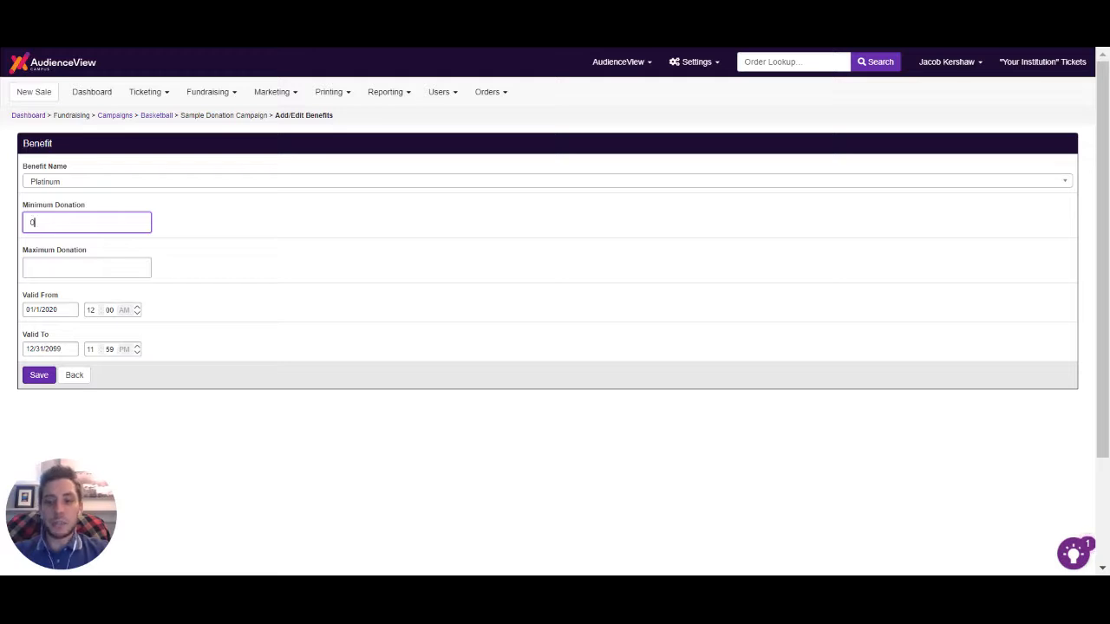
pyautogui.press('BackSpace')
pyautogui.write('500')
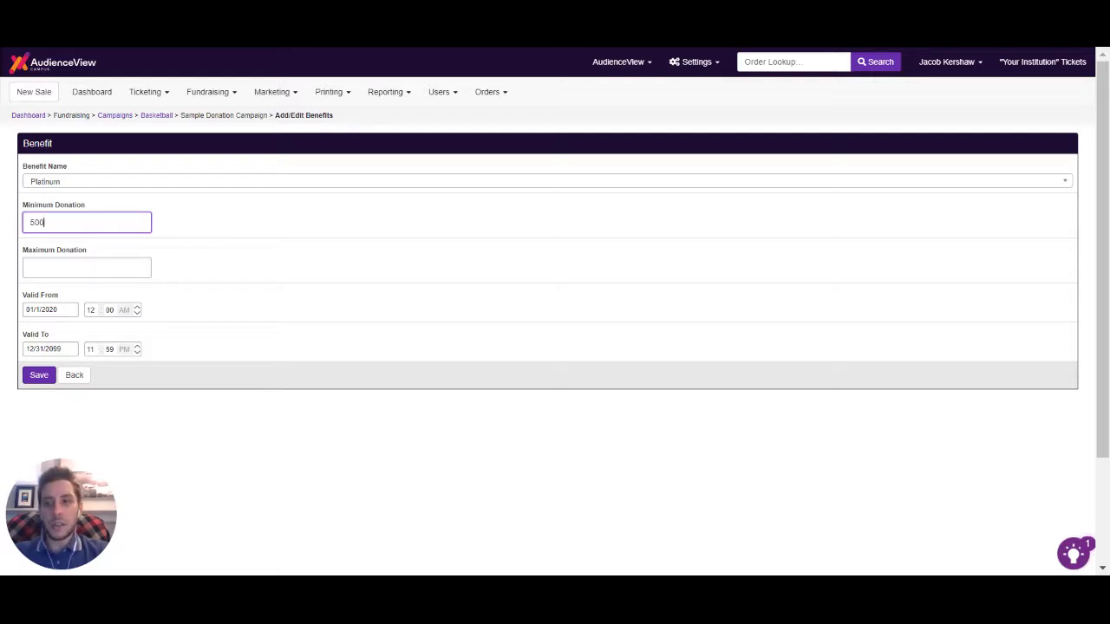
pyautogui.click(84, 267)
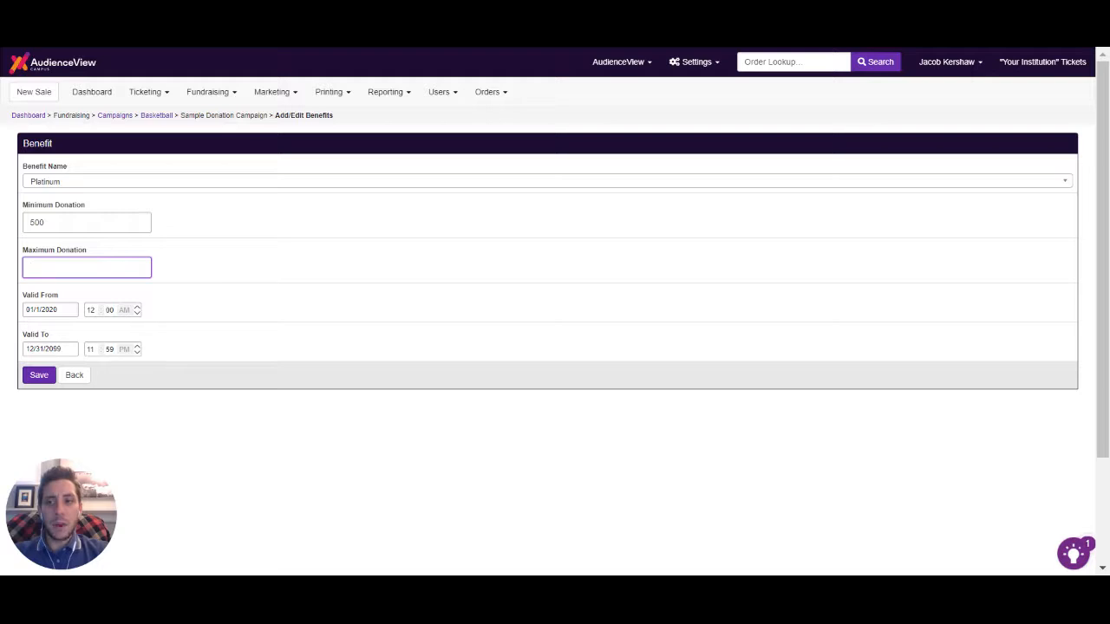
pyautogui.click(39, 379)
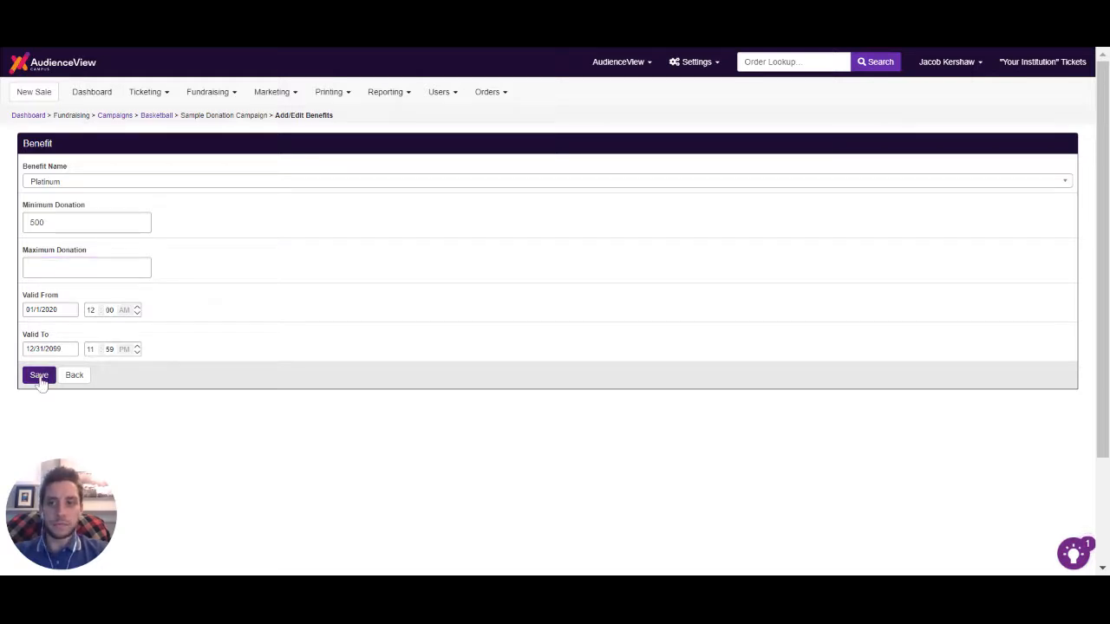
# - Check the campaign's custom button and header labels and save the campaign
pyautogui.click(84, 305)
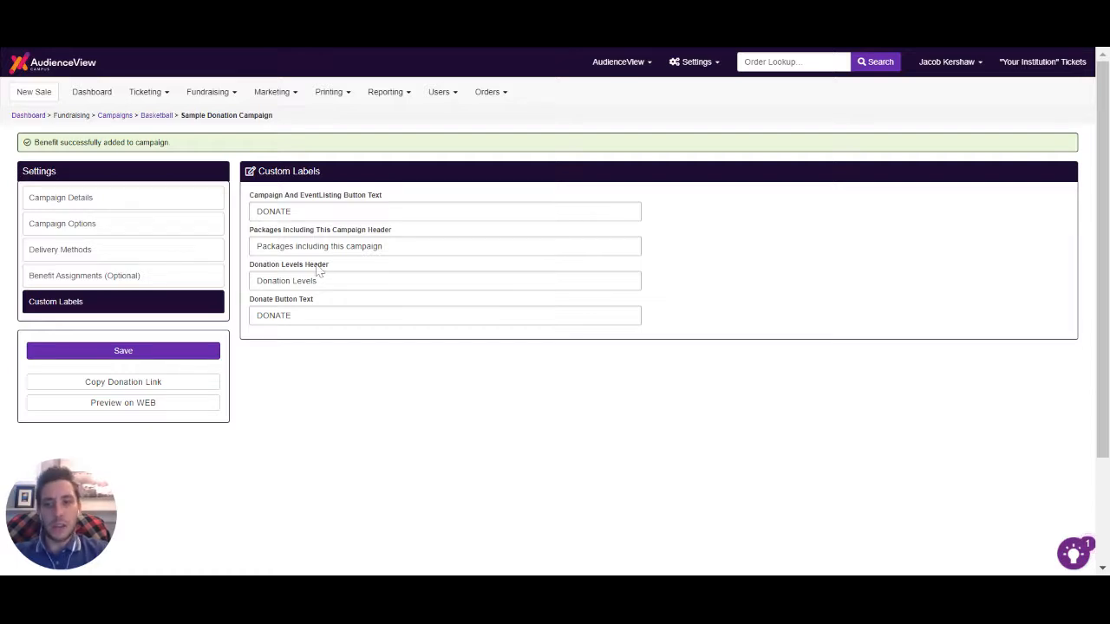
pyautogui.click(183, 351)
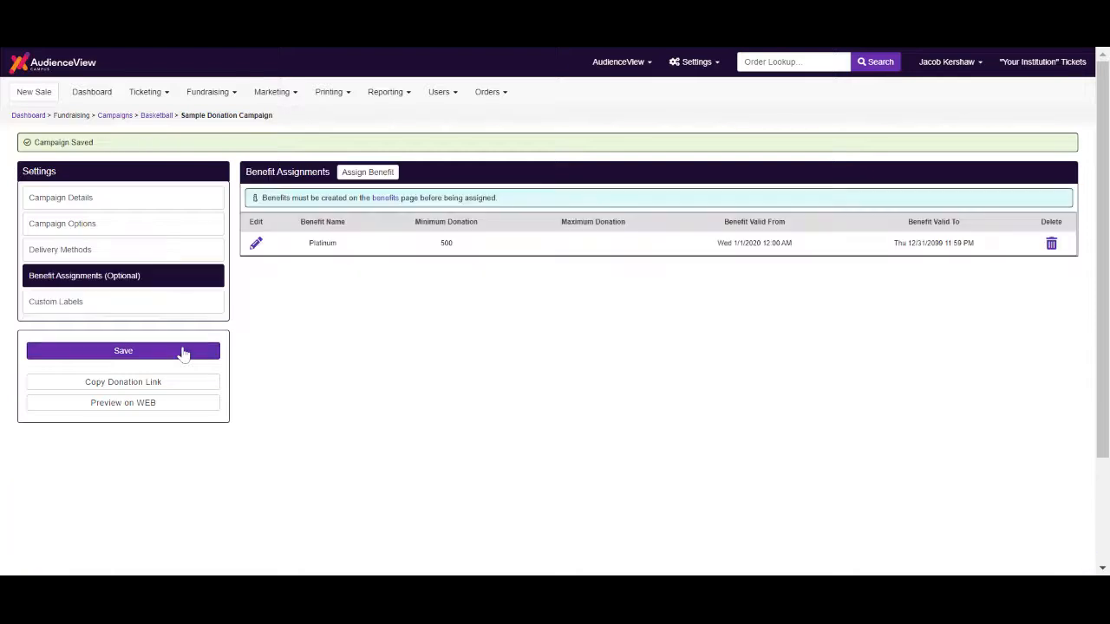
# - In the list of donation campaigns, turn on display for Sample Donation Campaign and mark it as featured
pyautogui.click(217, 94)
pyautogui.click(216, 117)
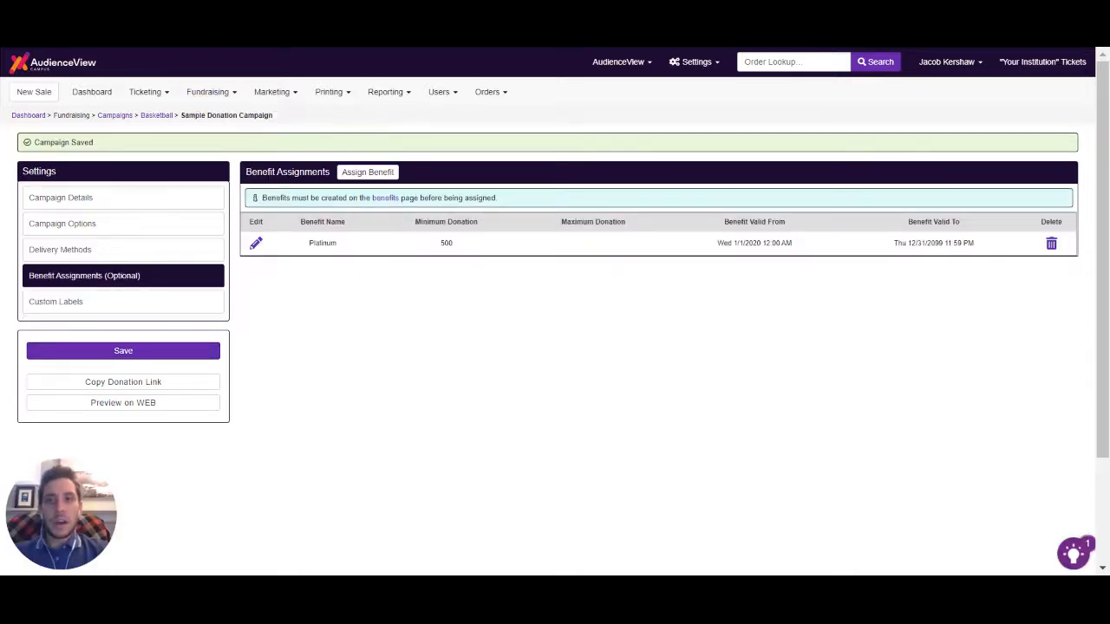
pyautogui.click(31, 338)
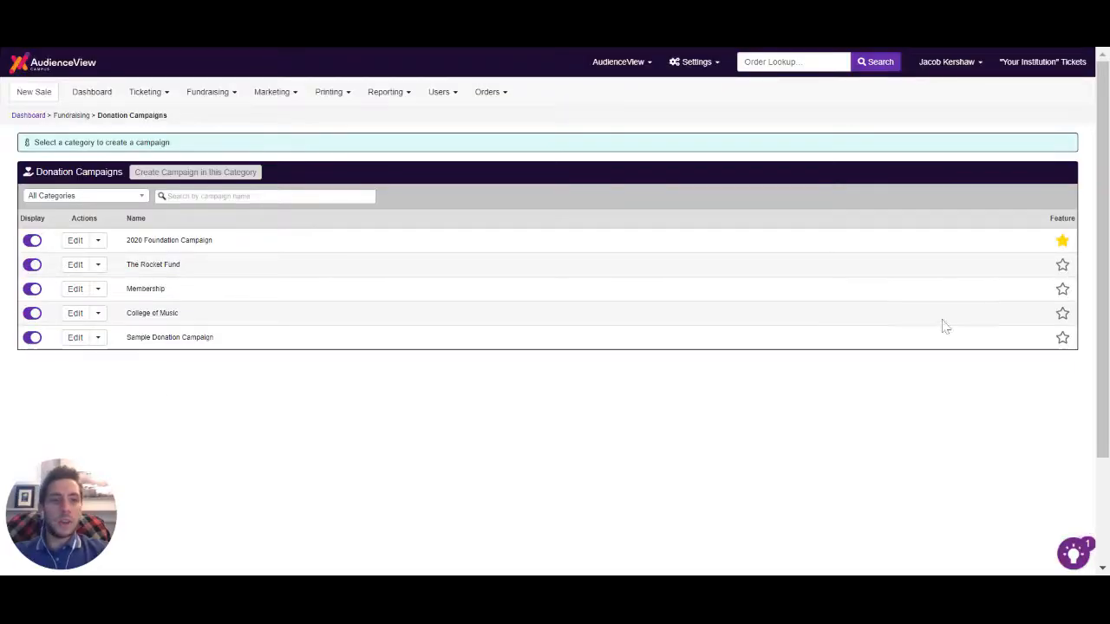
pyautogui.click(1064, 339)
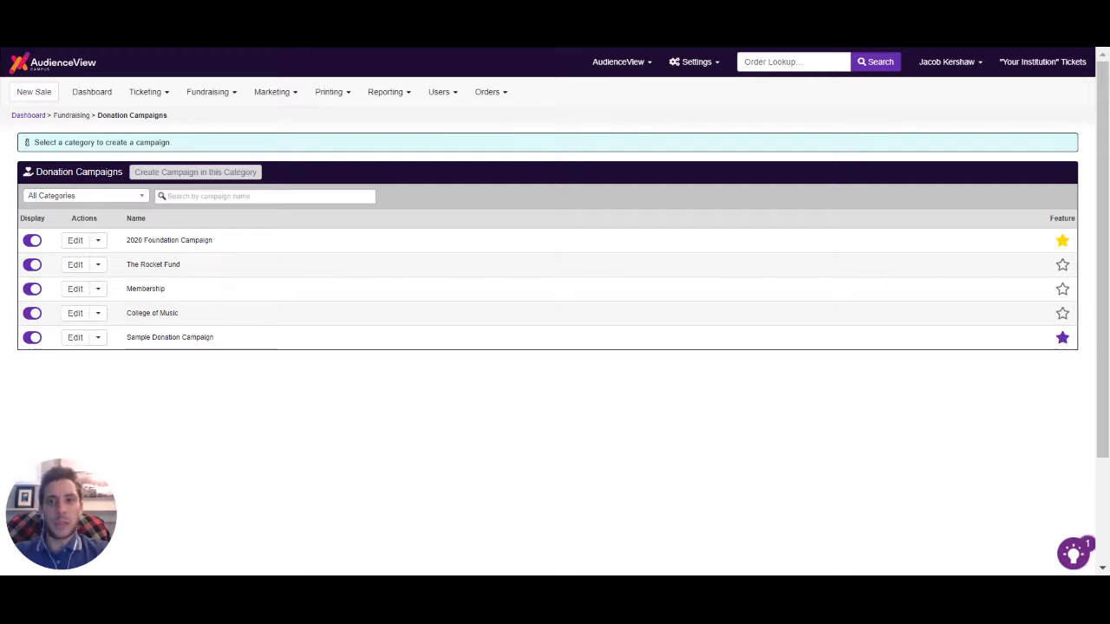
# - Run the fundraising Donations report for all years and all campaigns, without search criteria
pyautogui.click(330, 92)
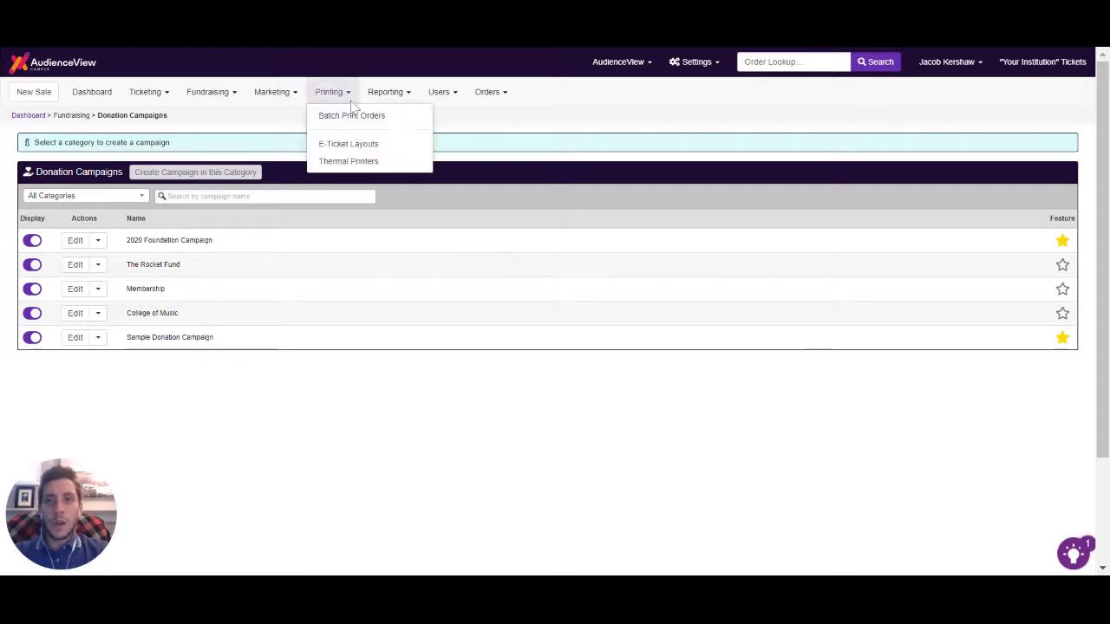
pyautogui.click(385, 92)
pyautogui.moveTo(393, 133)
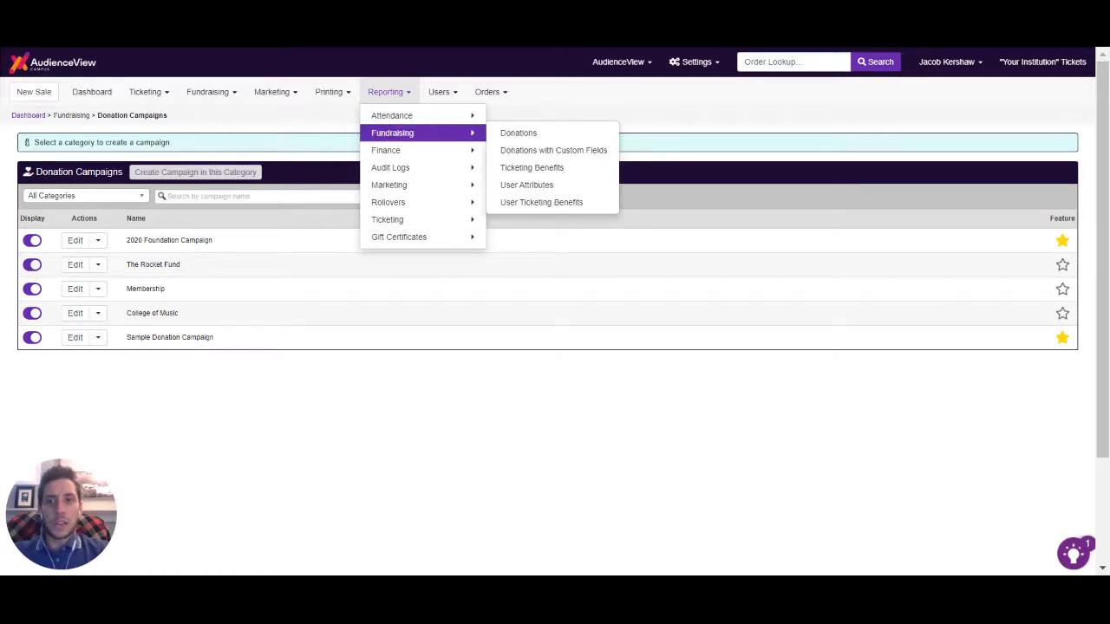
pyautogui.click(512, 134)
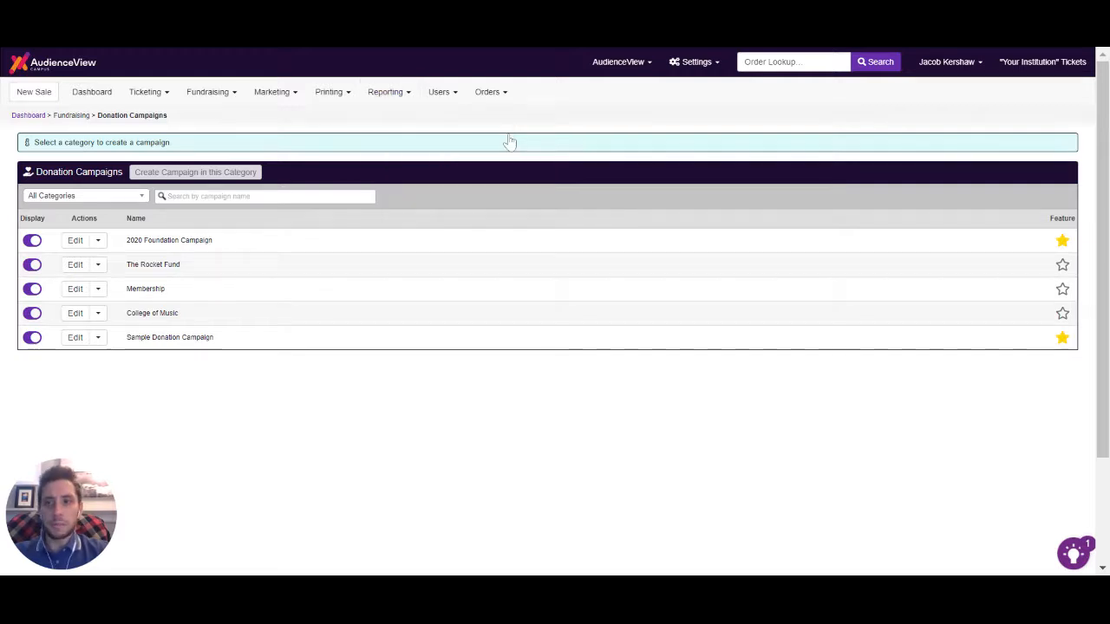
pyautogui.click(315, 180)
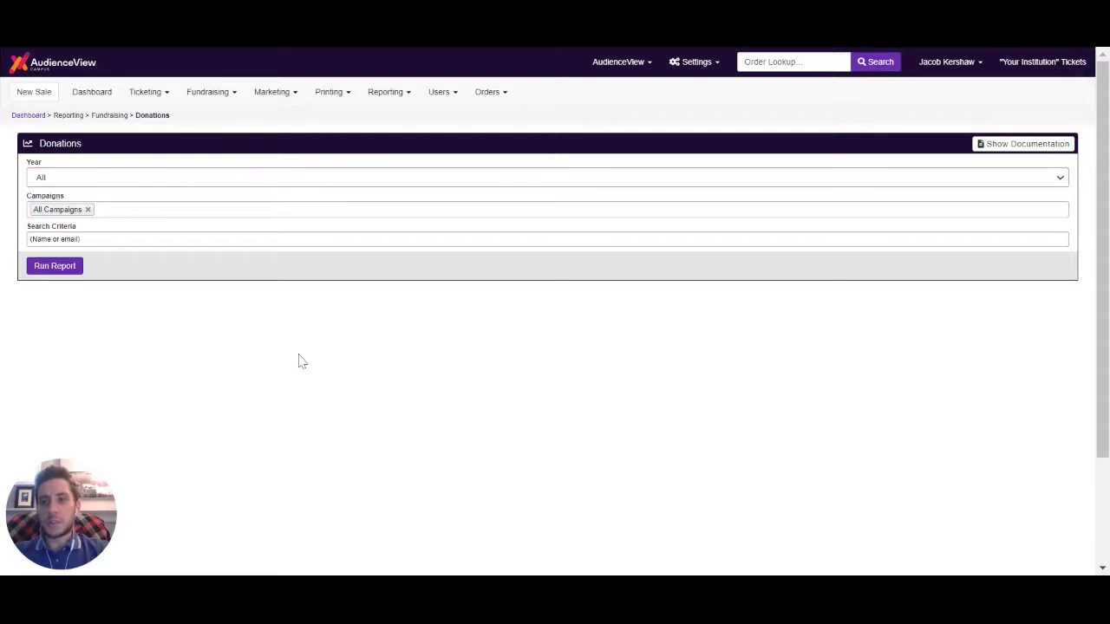
pyautogui.click(155, 210)
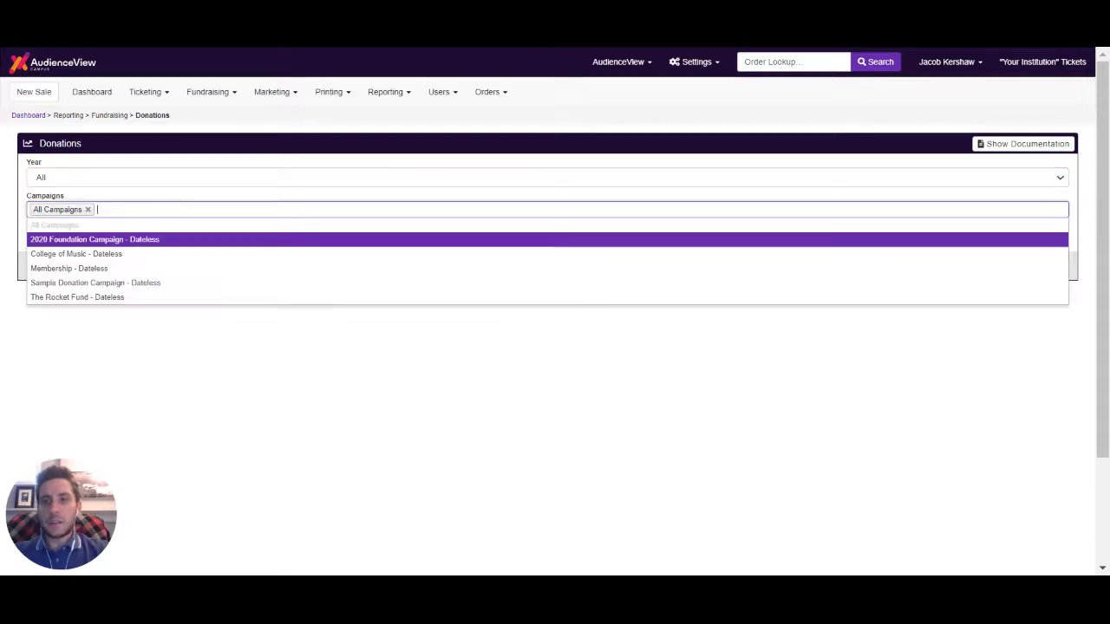
pyautogui.click(216, 428)
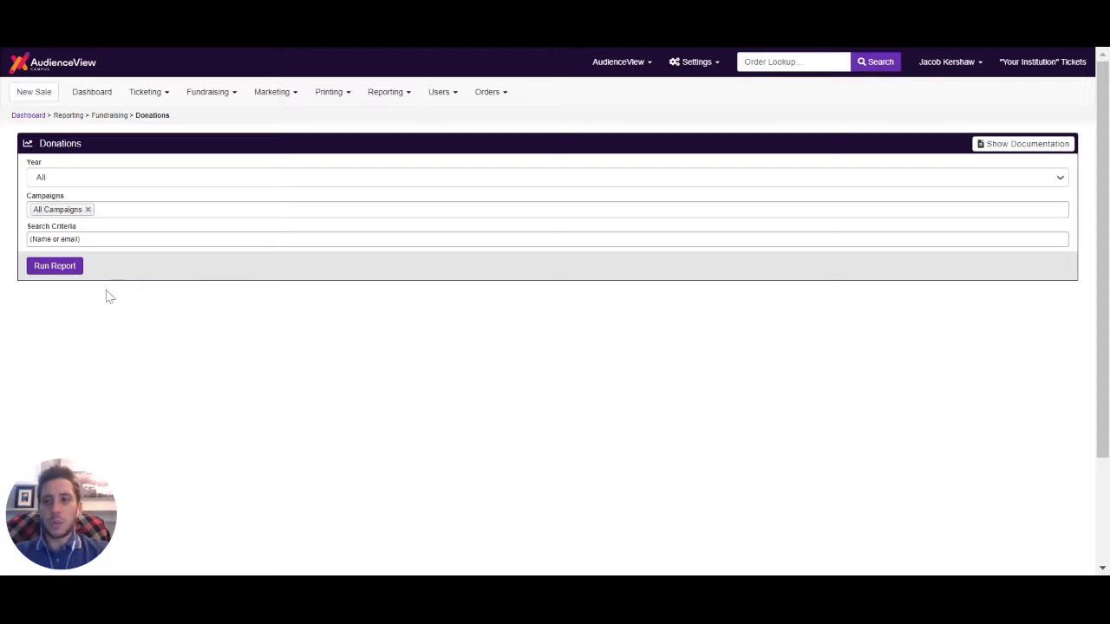
pyautogui.click(52, 270)
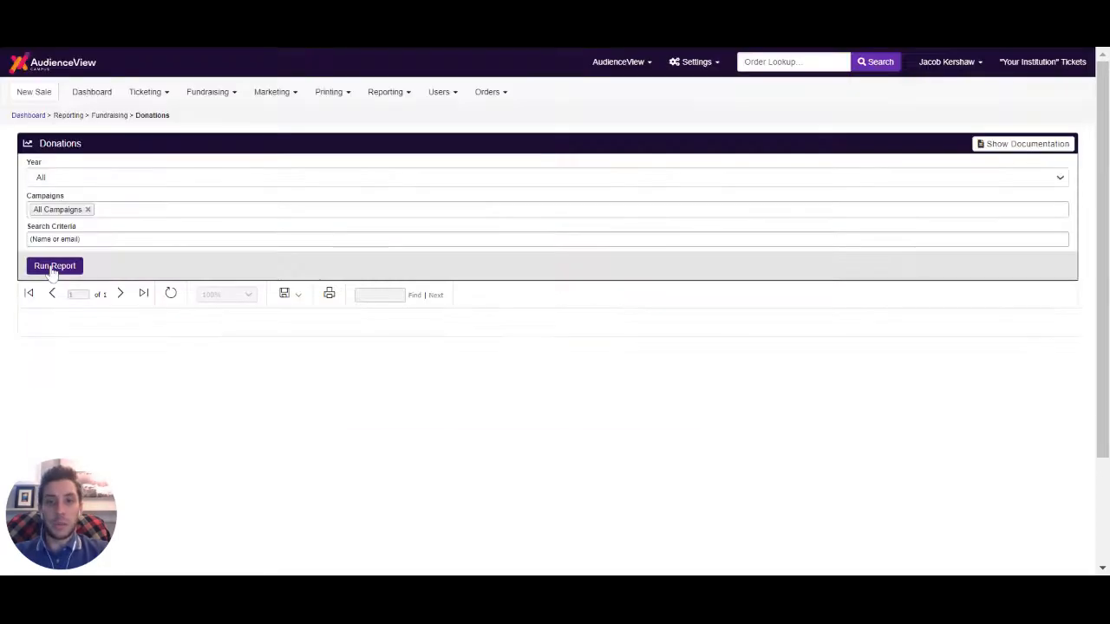
# - Review the donors and donated amounts per campaign in the report and check which export formats are available
pyautogui.scroll(-3, 354, 374)
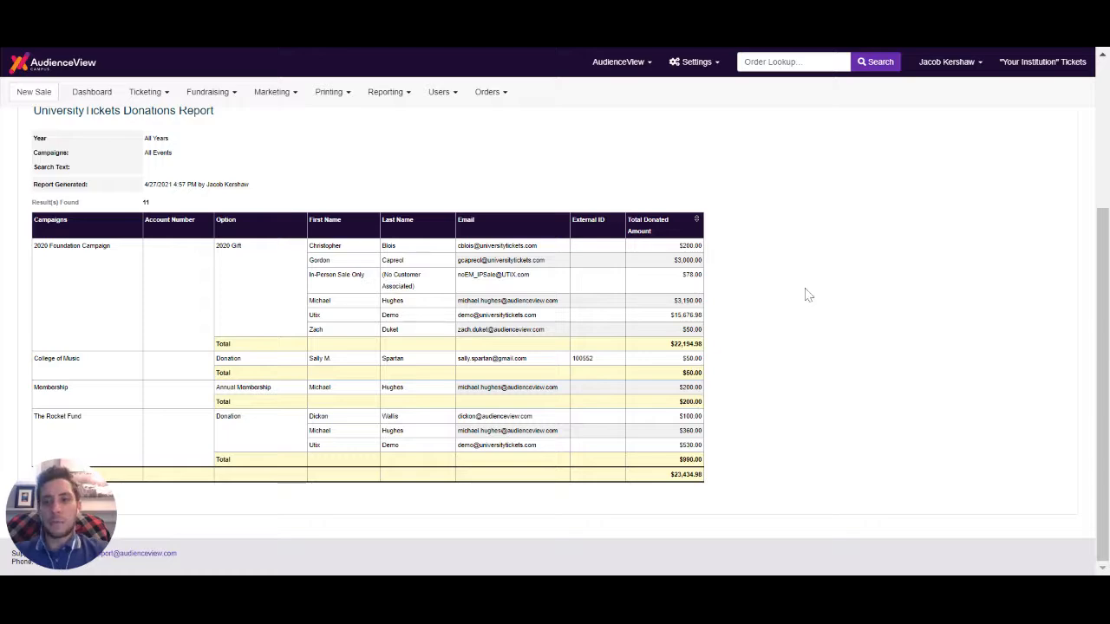
pyautogui.scroll(3, 805, 294)
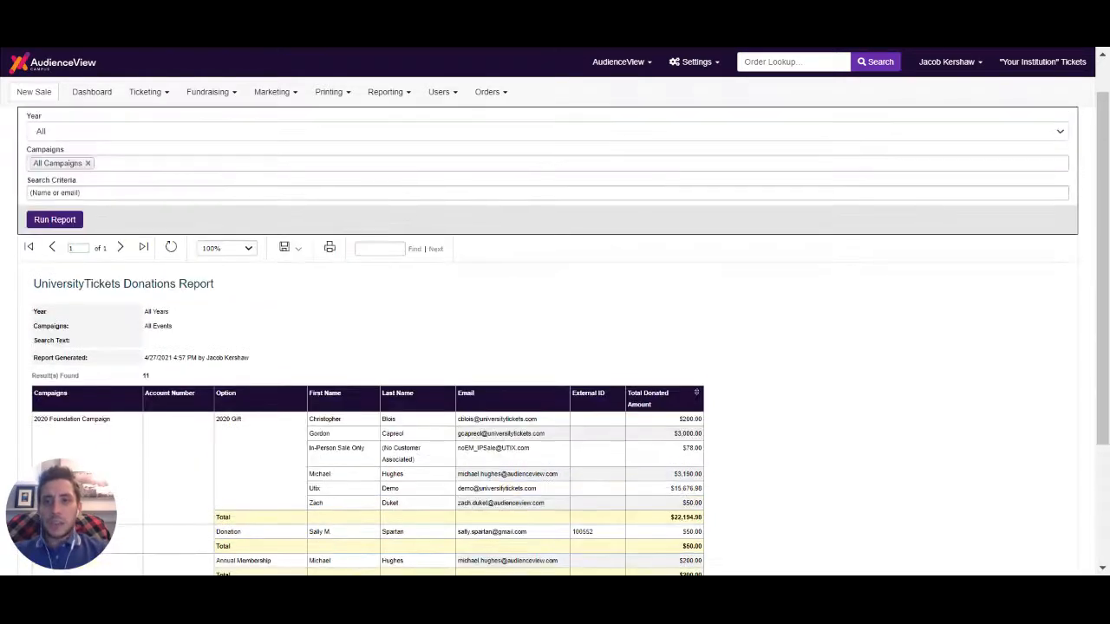
pyautogui.click(288, 249)
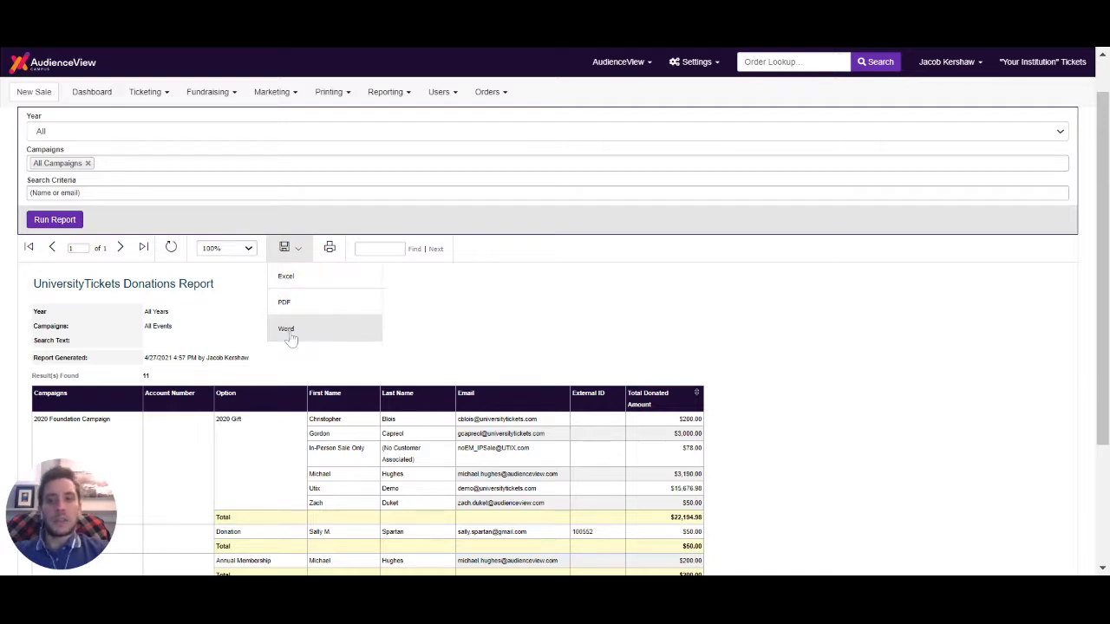
pyautogui.click(537, 313)
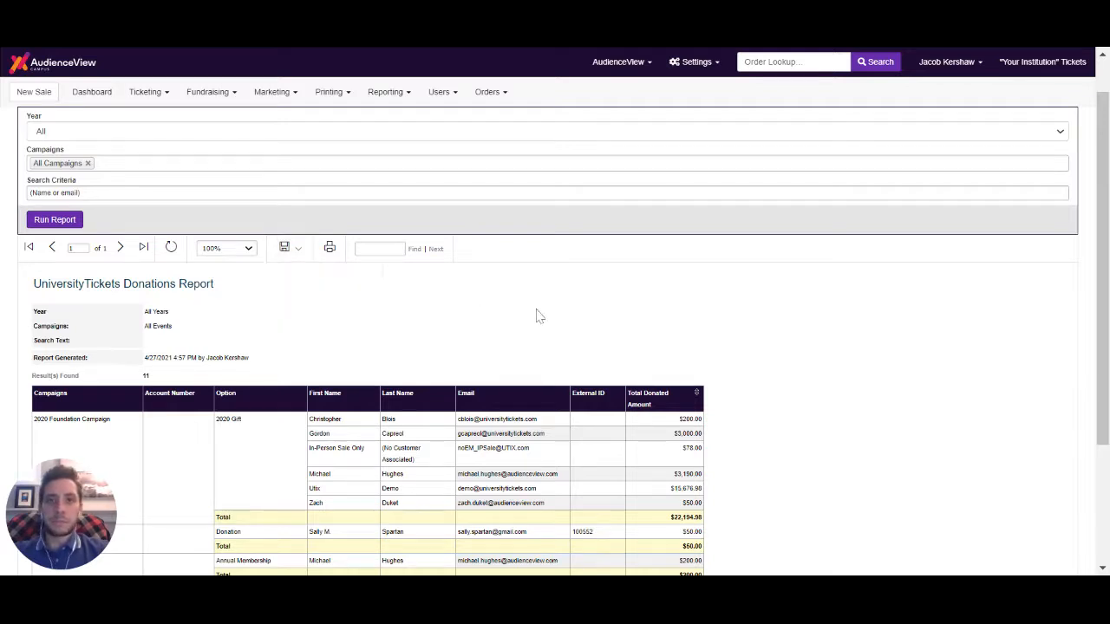